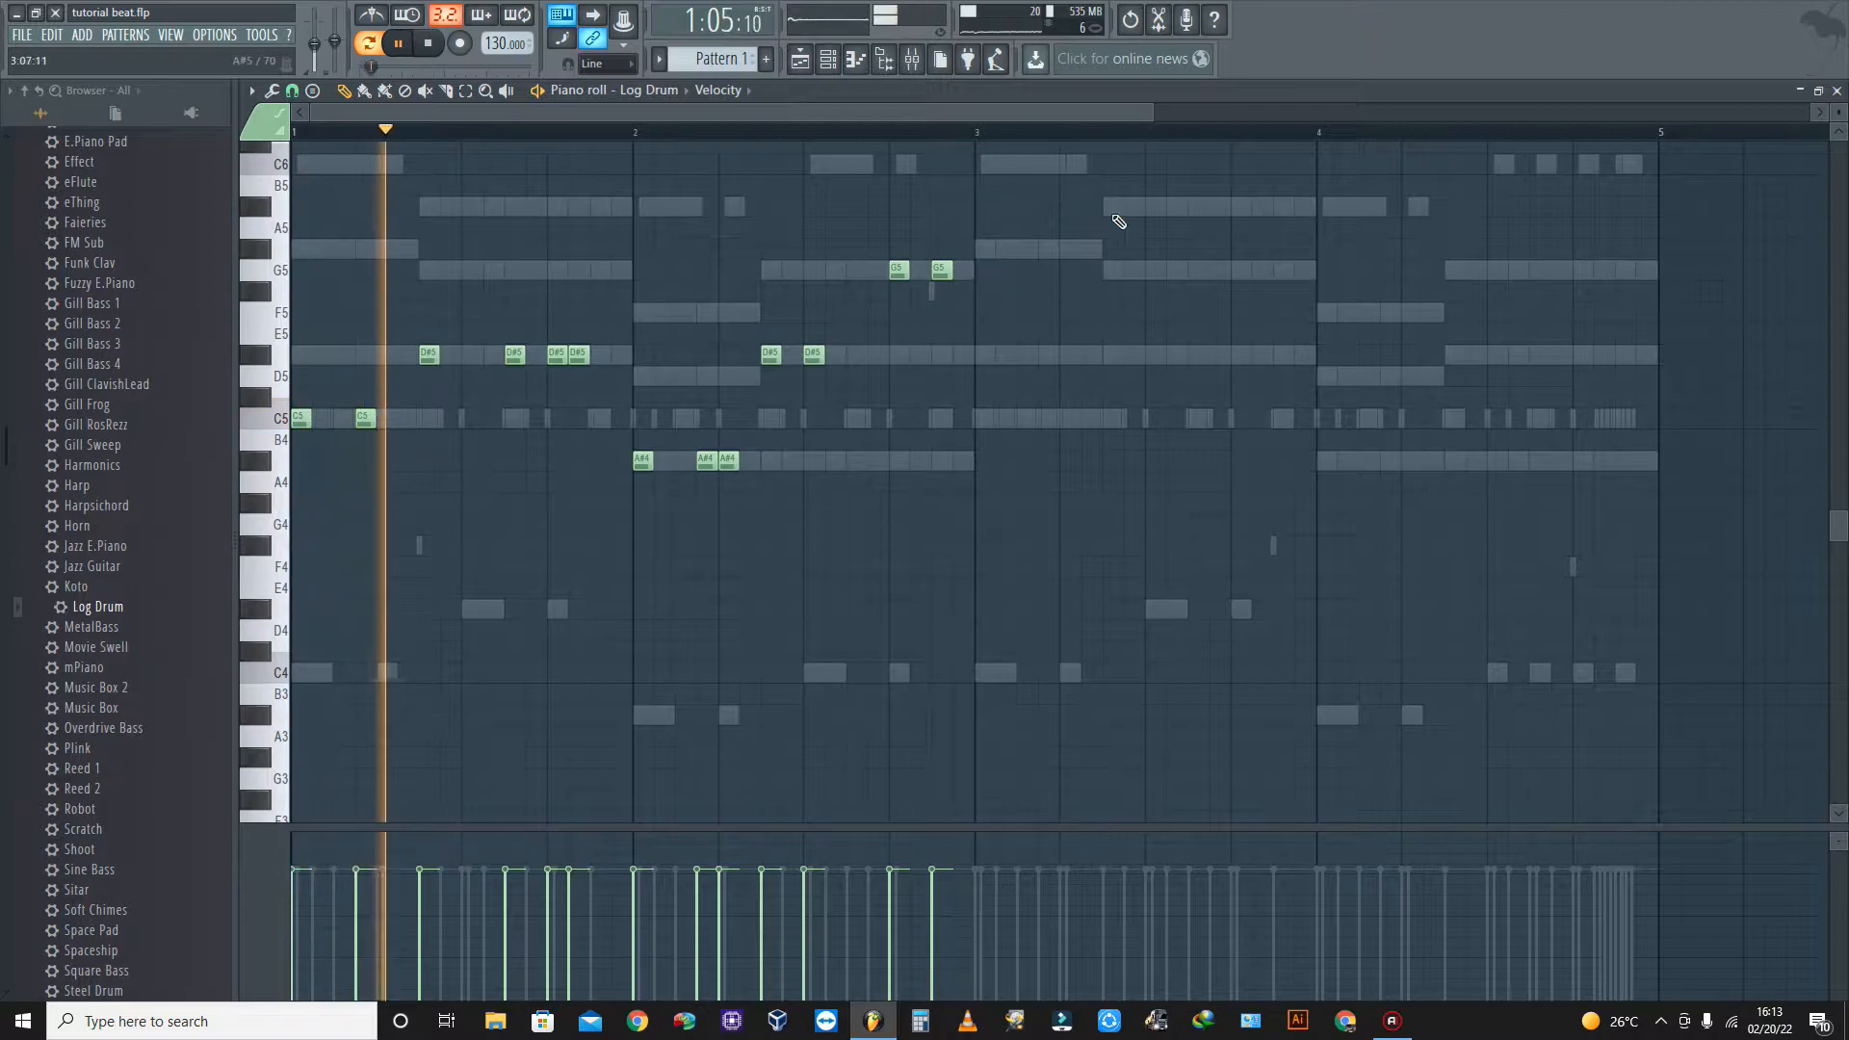
- Extend the log drum melody across bars 3 and 4, ending on a C6 note, and save the project
scroll(1115, 220, up, 3)
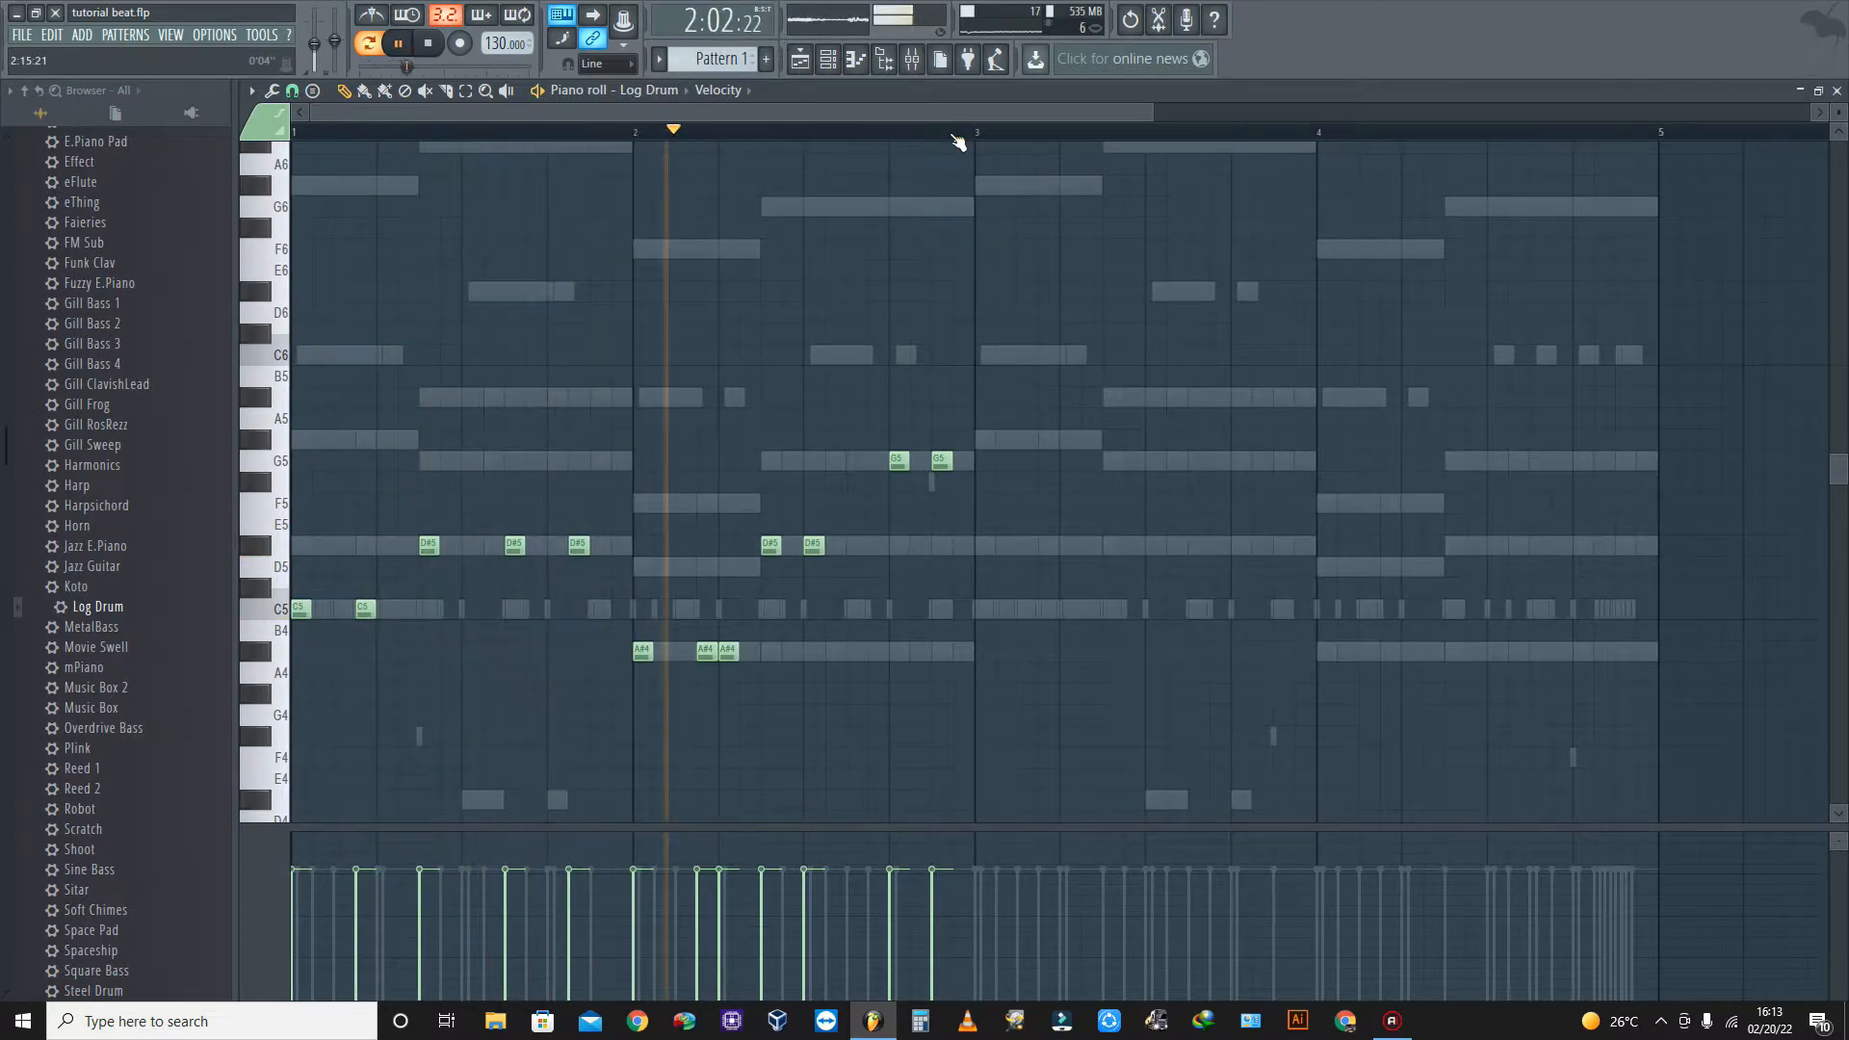
key(space)
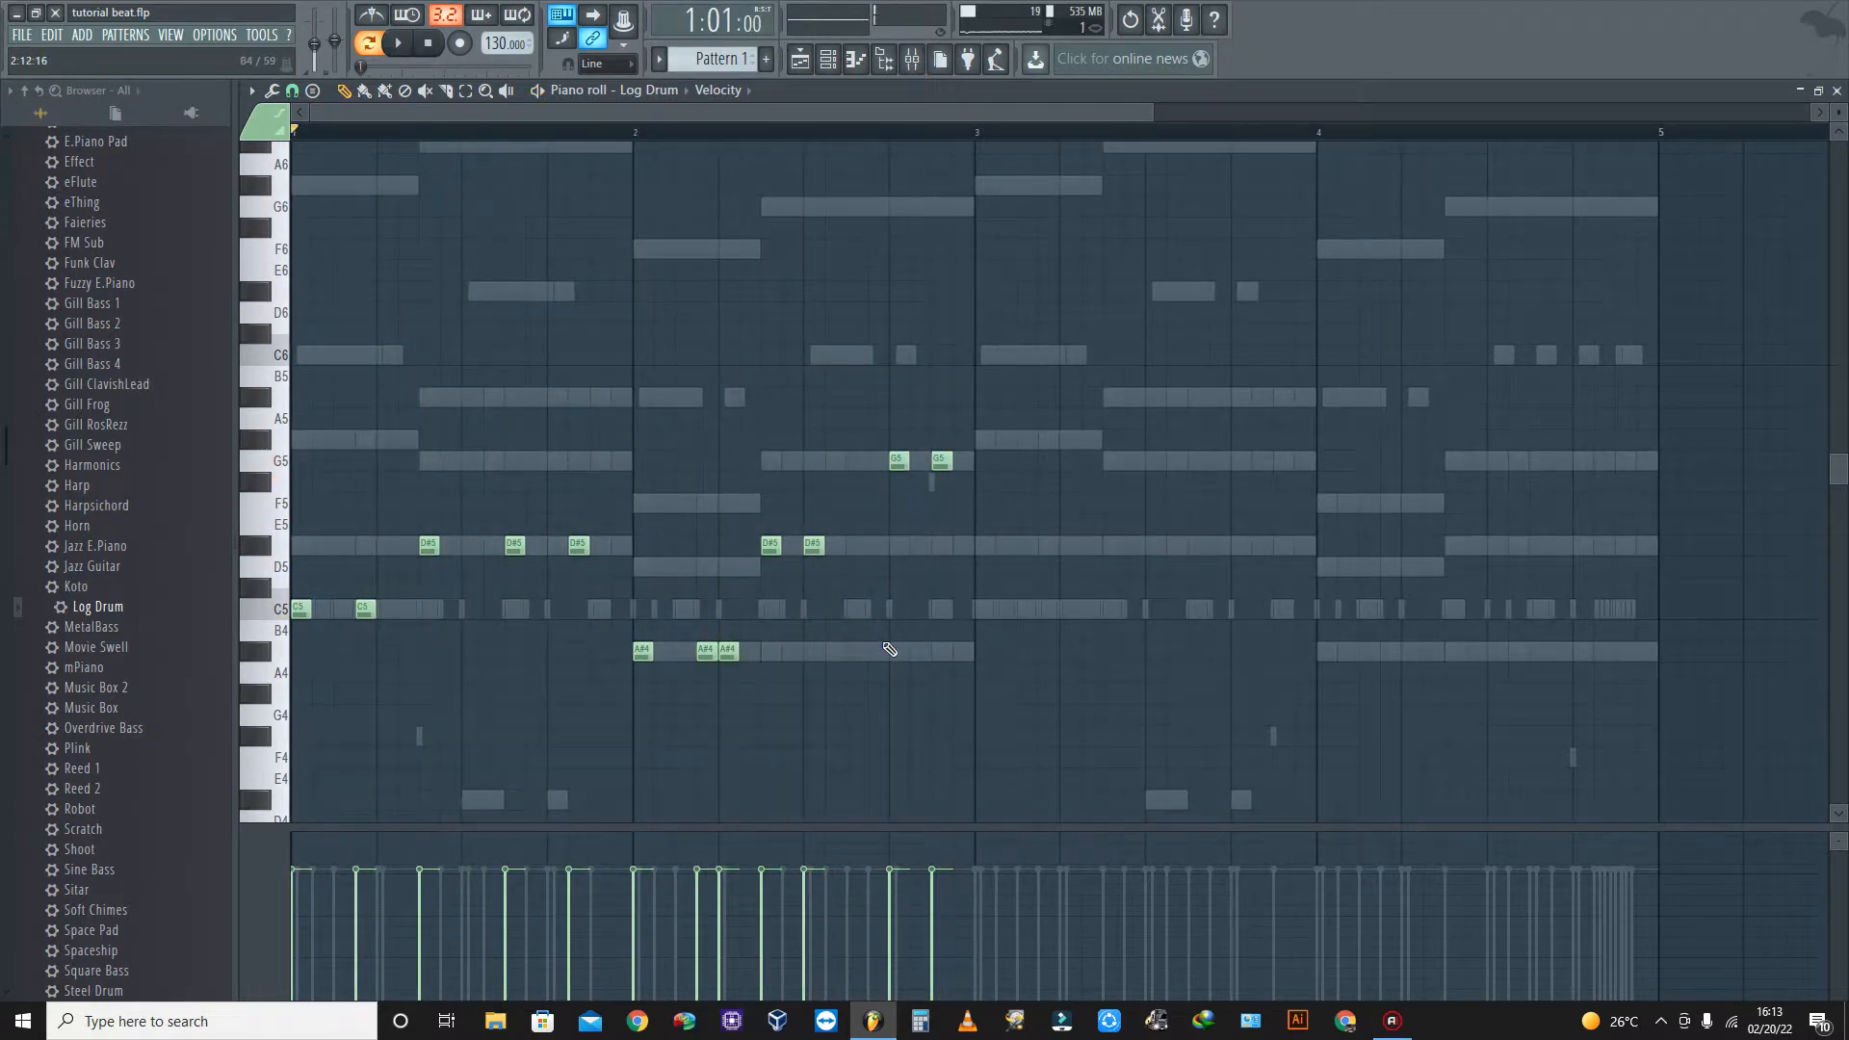
scroll(880, 747, down, 3)
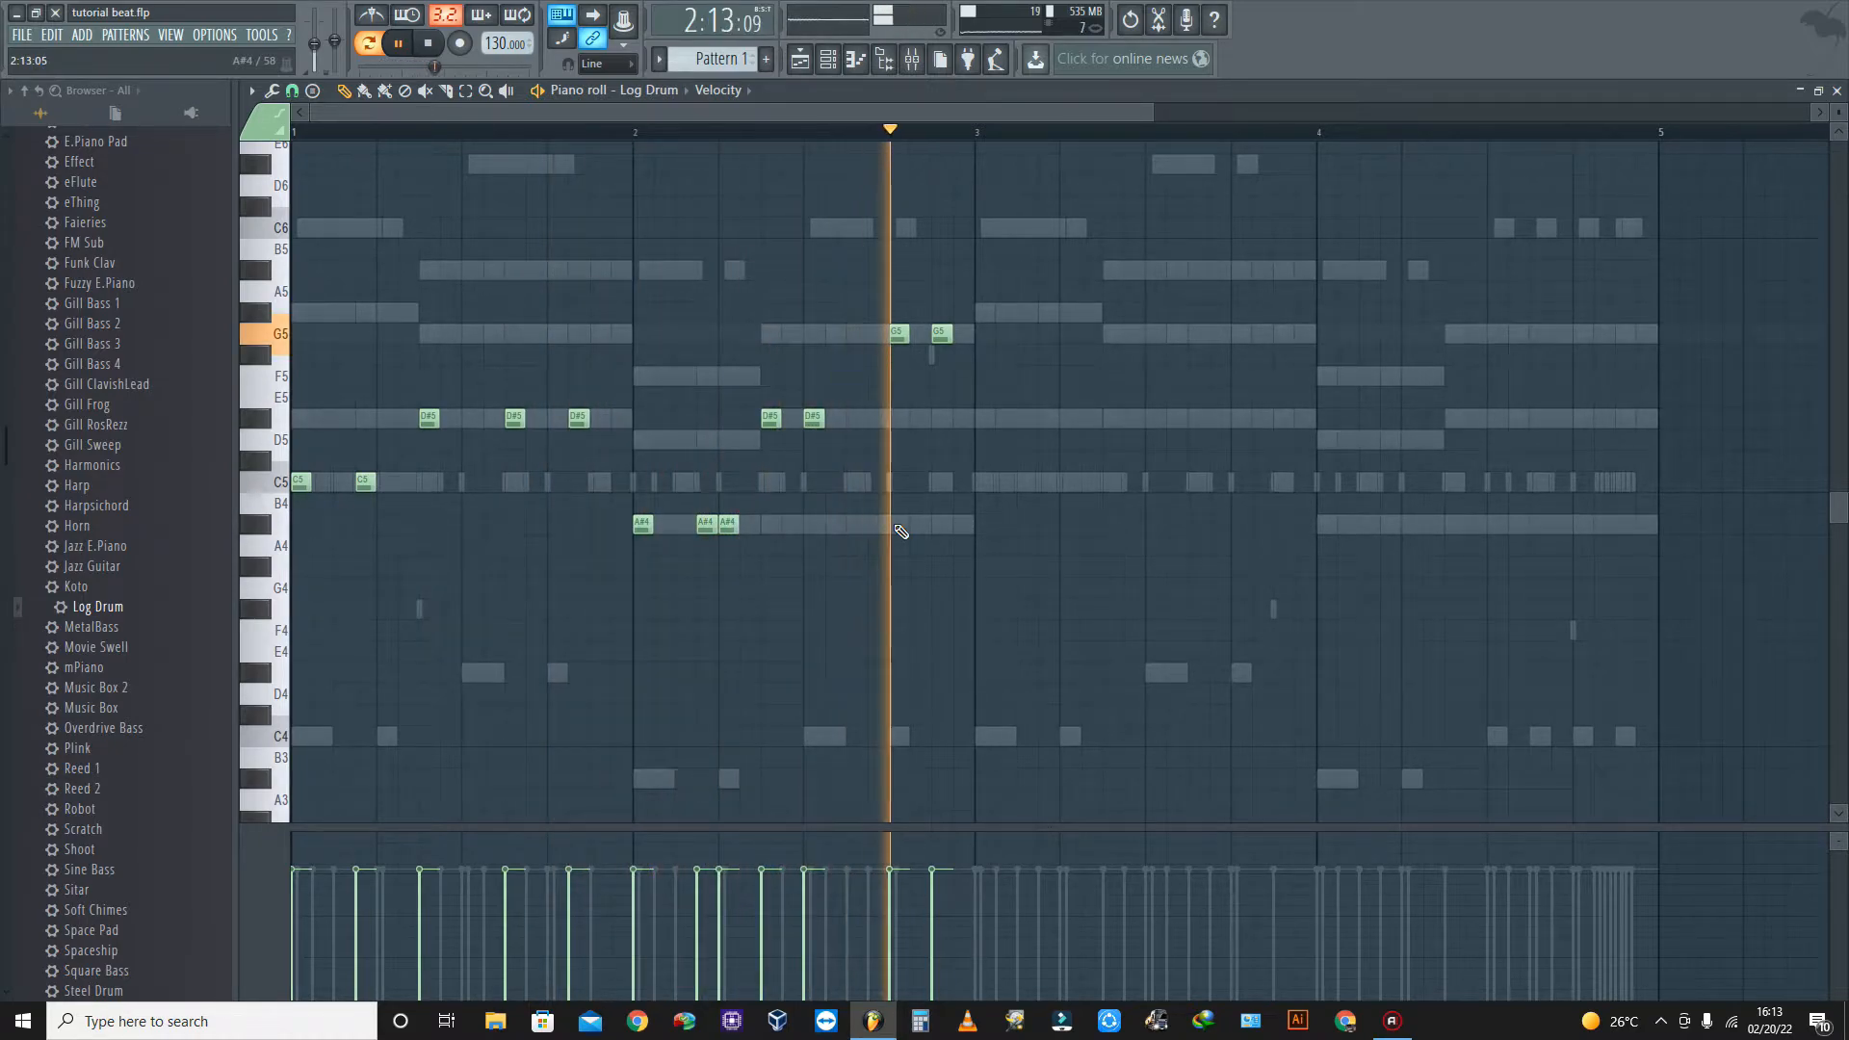
key(space)
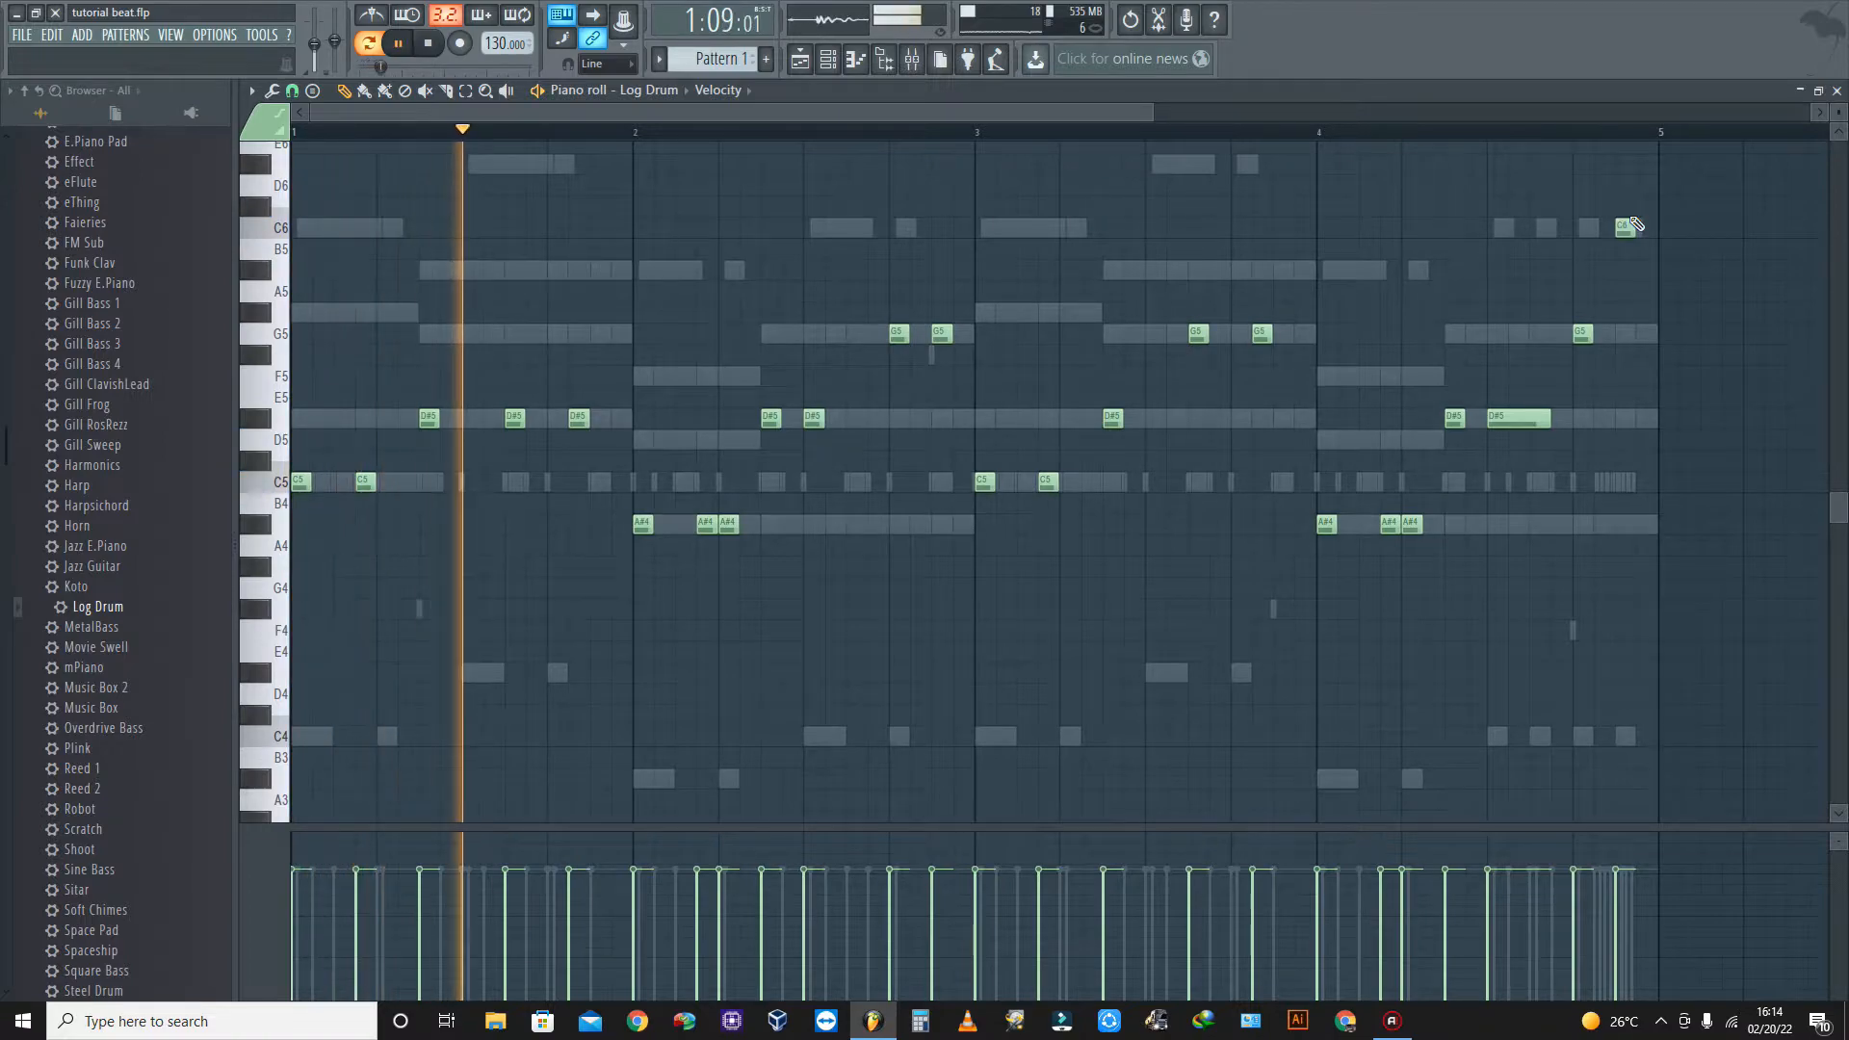
click(21, 35)
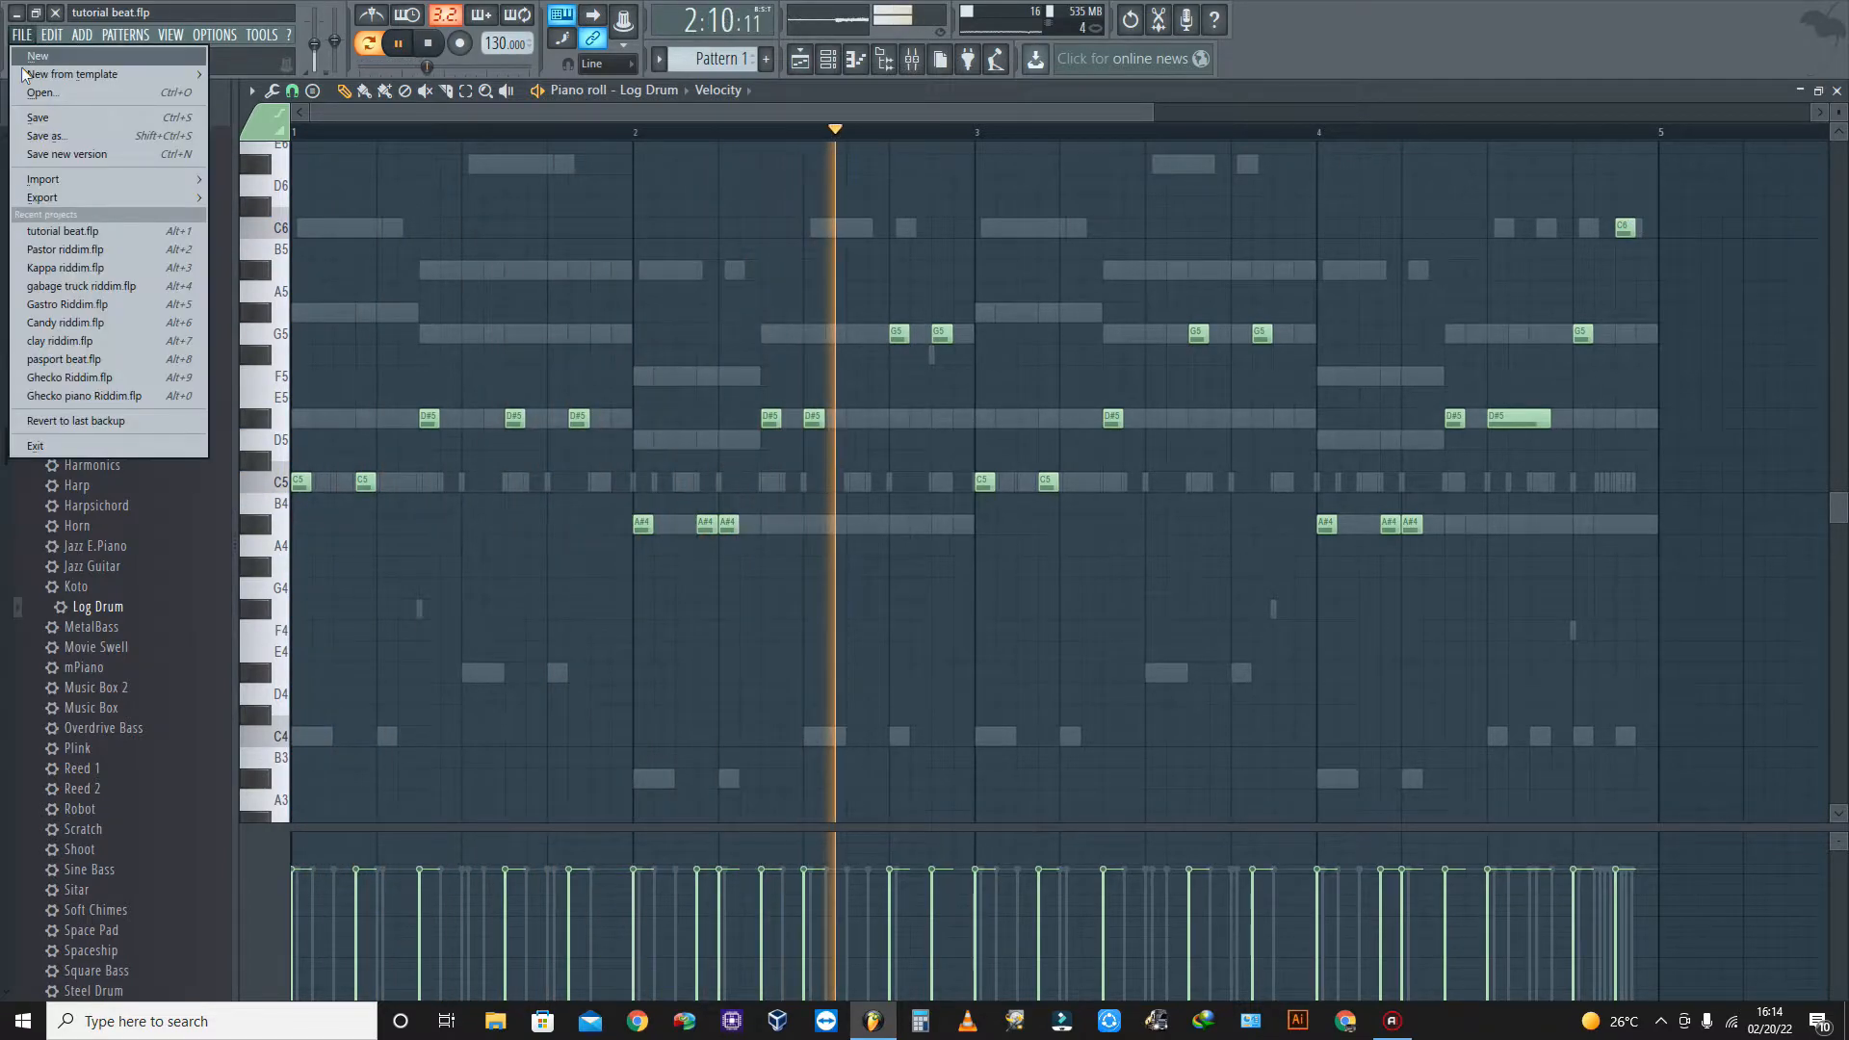
click(39, 117)
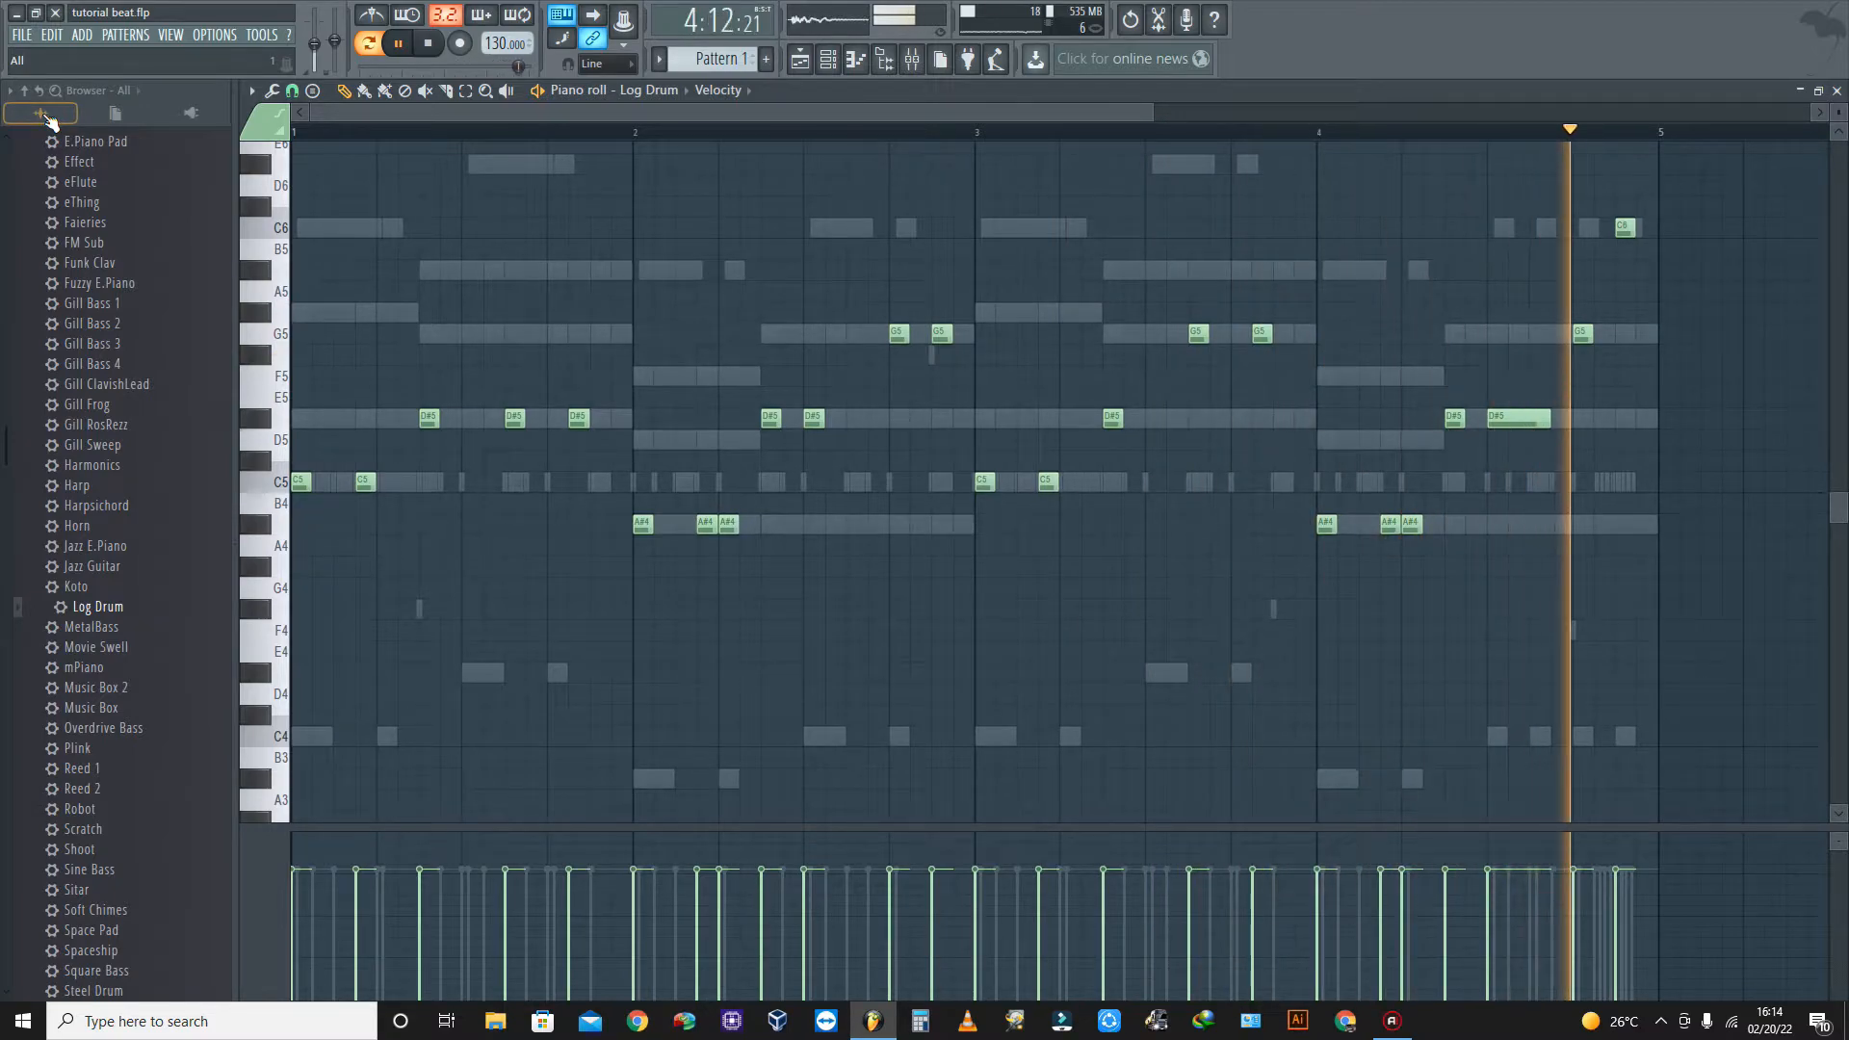
- Delete the first A#4 note of bar 4, place it again at the start of the bar, and save the project
right_click(1328, 523)
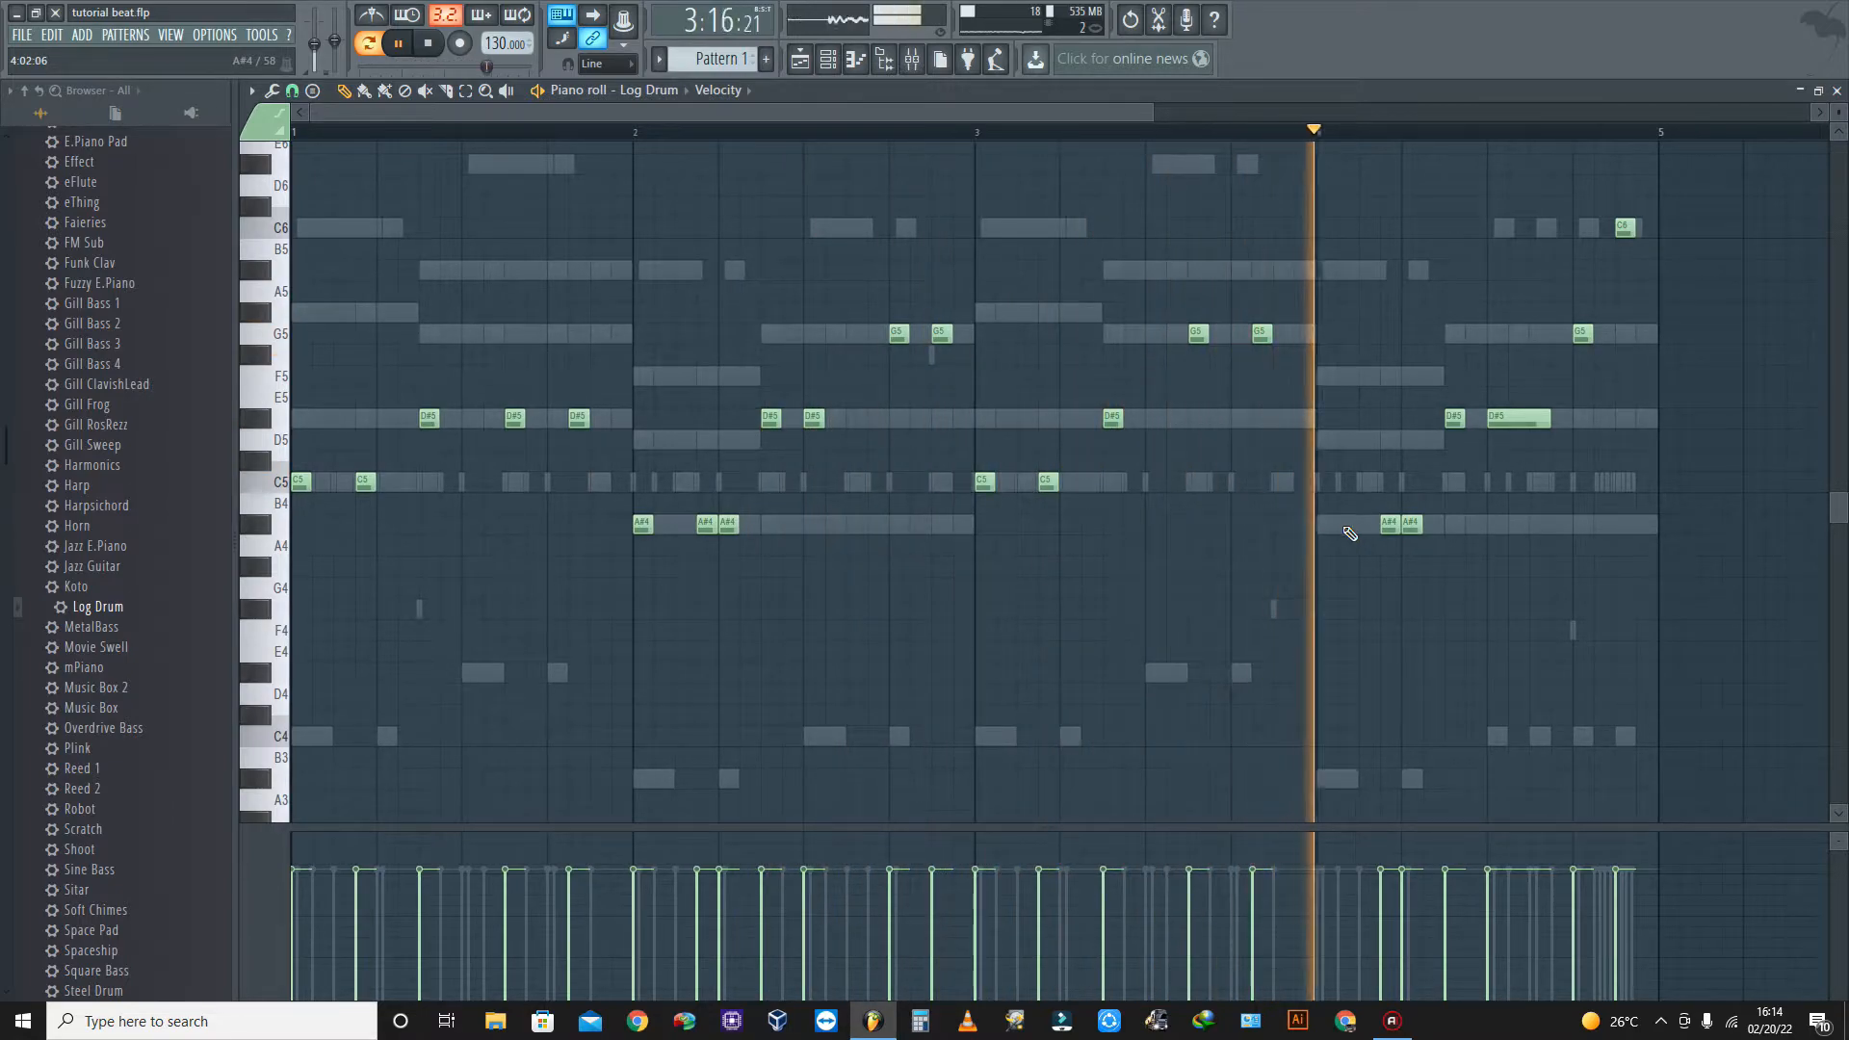
click(1348, 528)
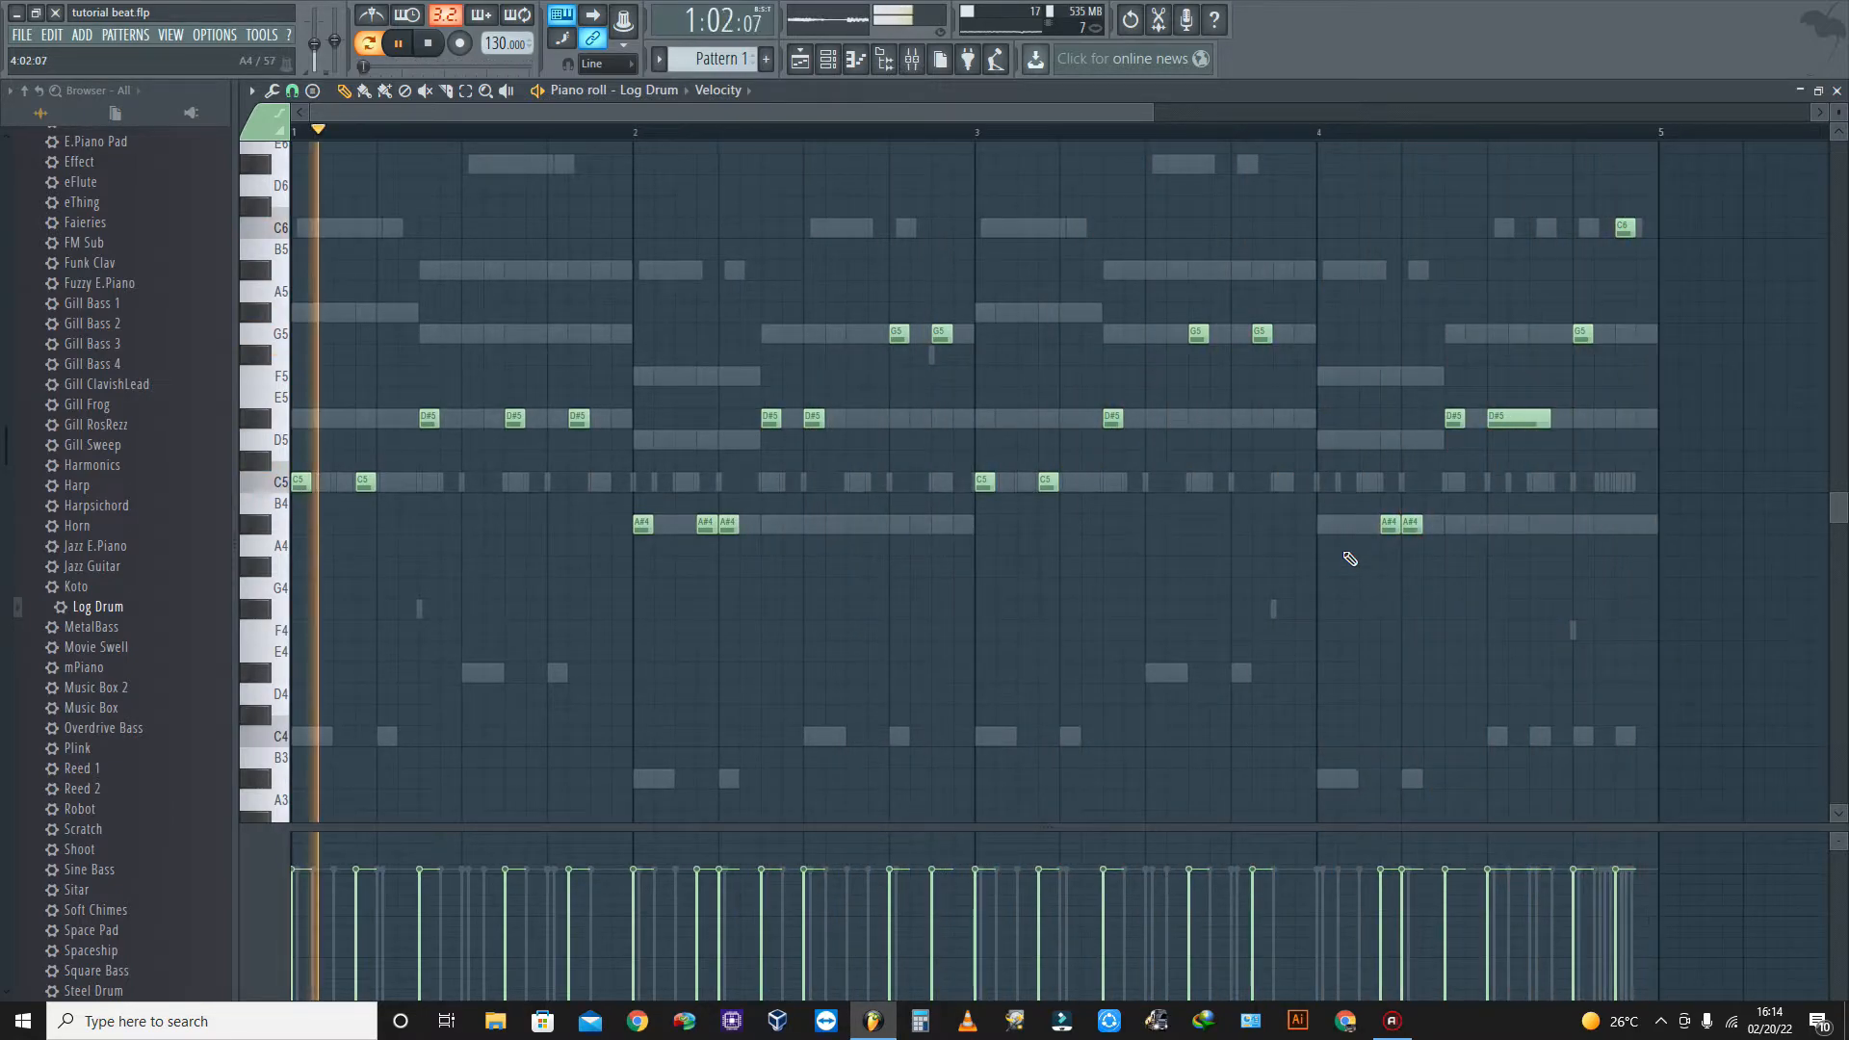
click(21, 34)
click(43, 118)
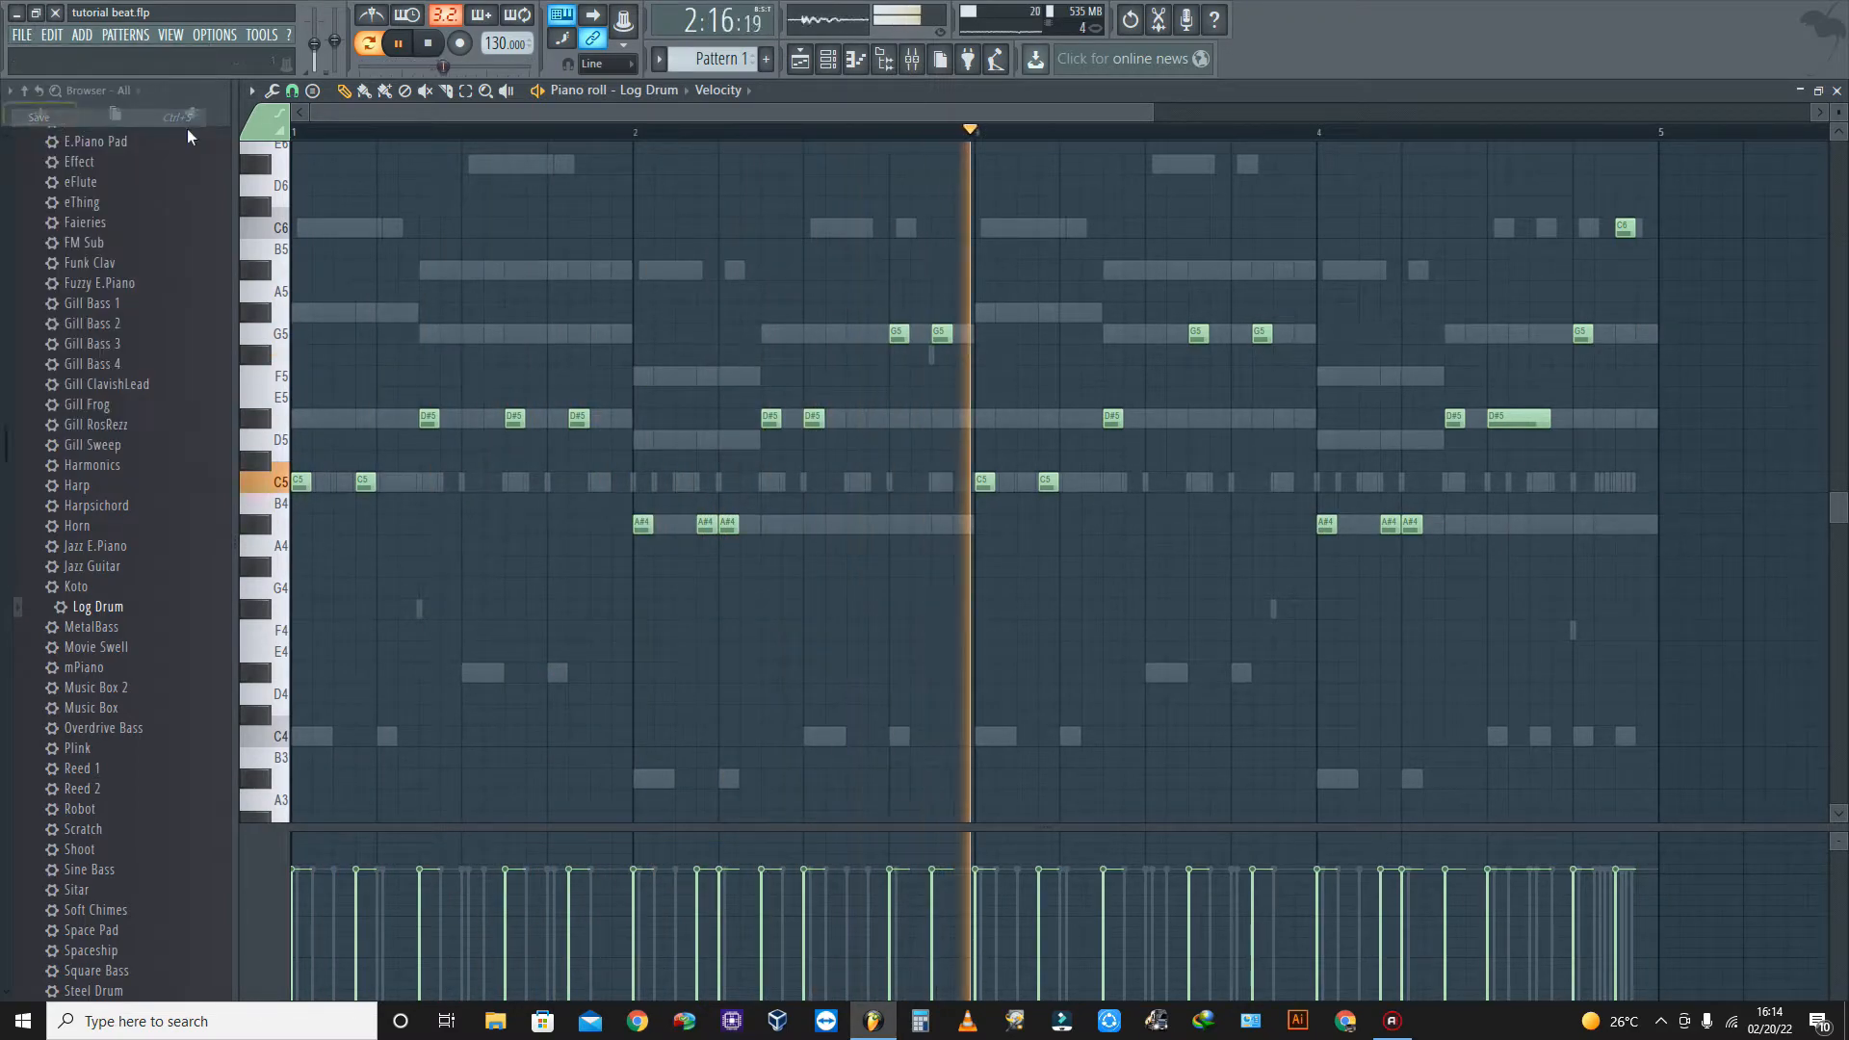
- Lengthen the long D#5 note in bar 4 up to the following G5 note and chop it into 1/2 step pieces
ctrl+click(1509, 419)
click(292, 91)
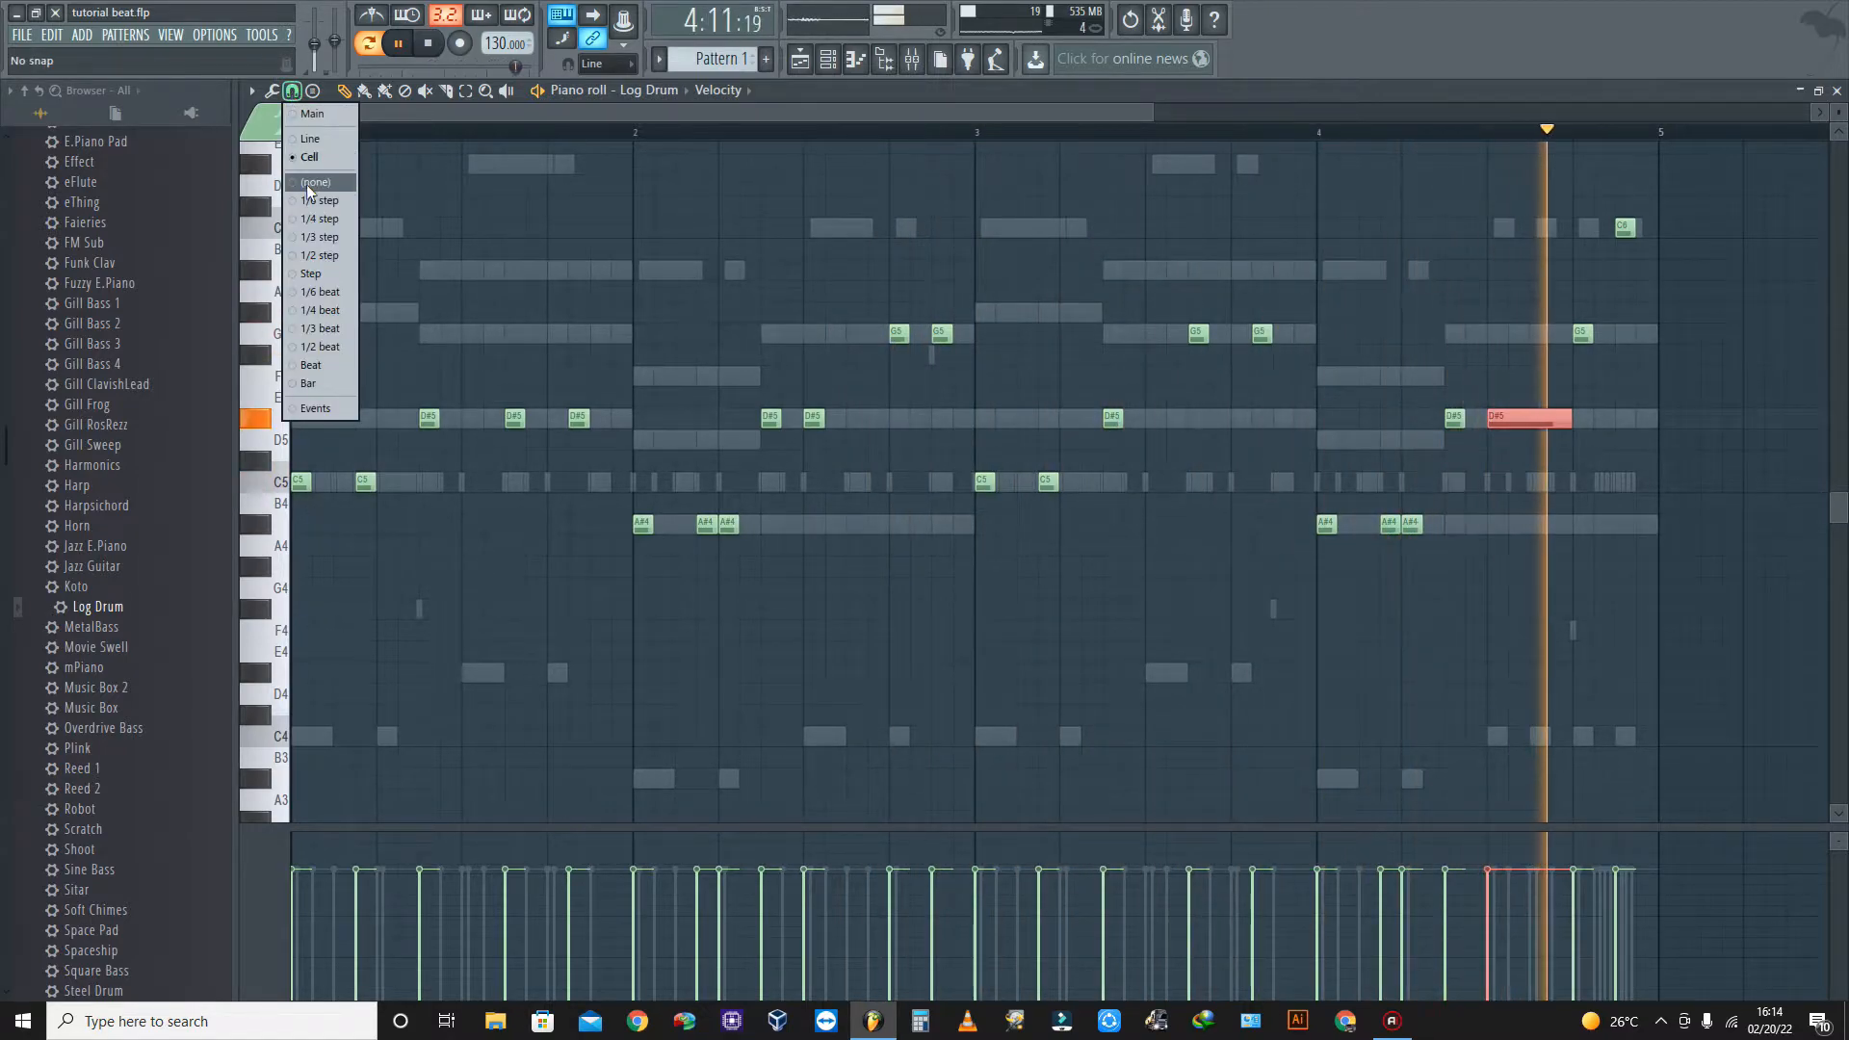
click(327, 258)
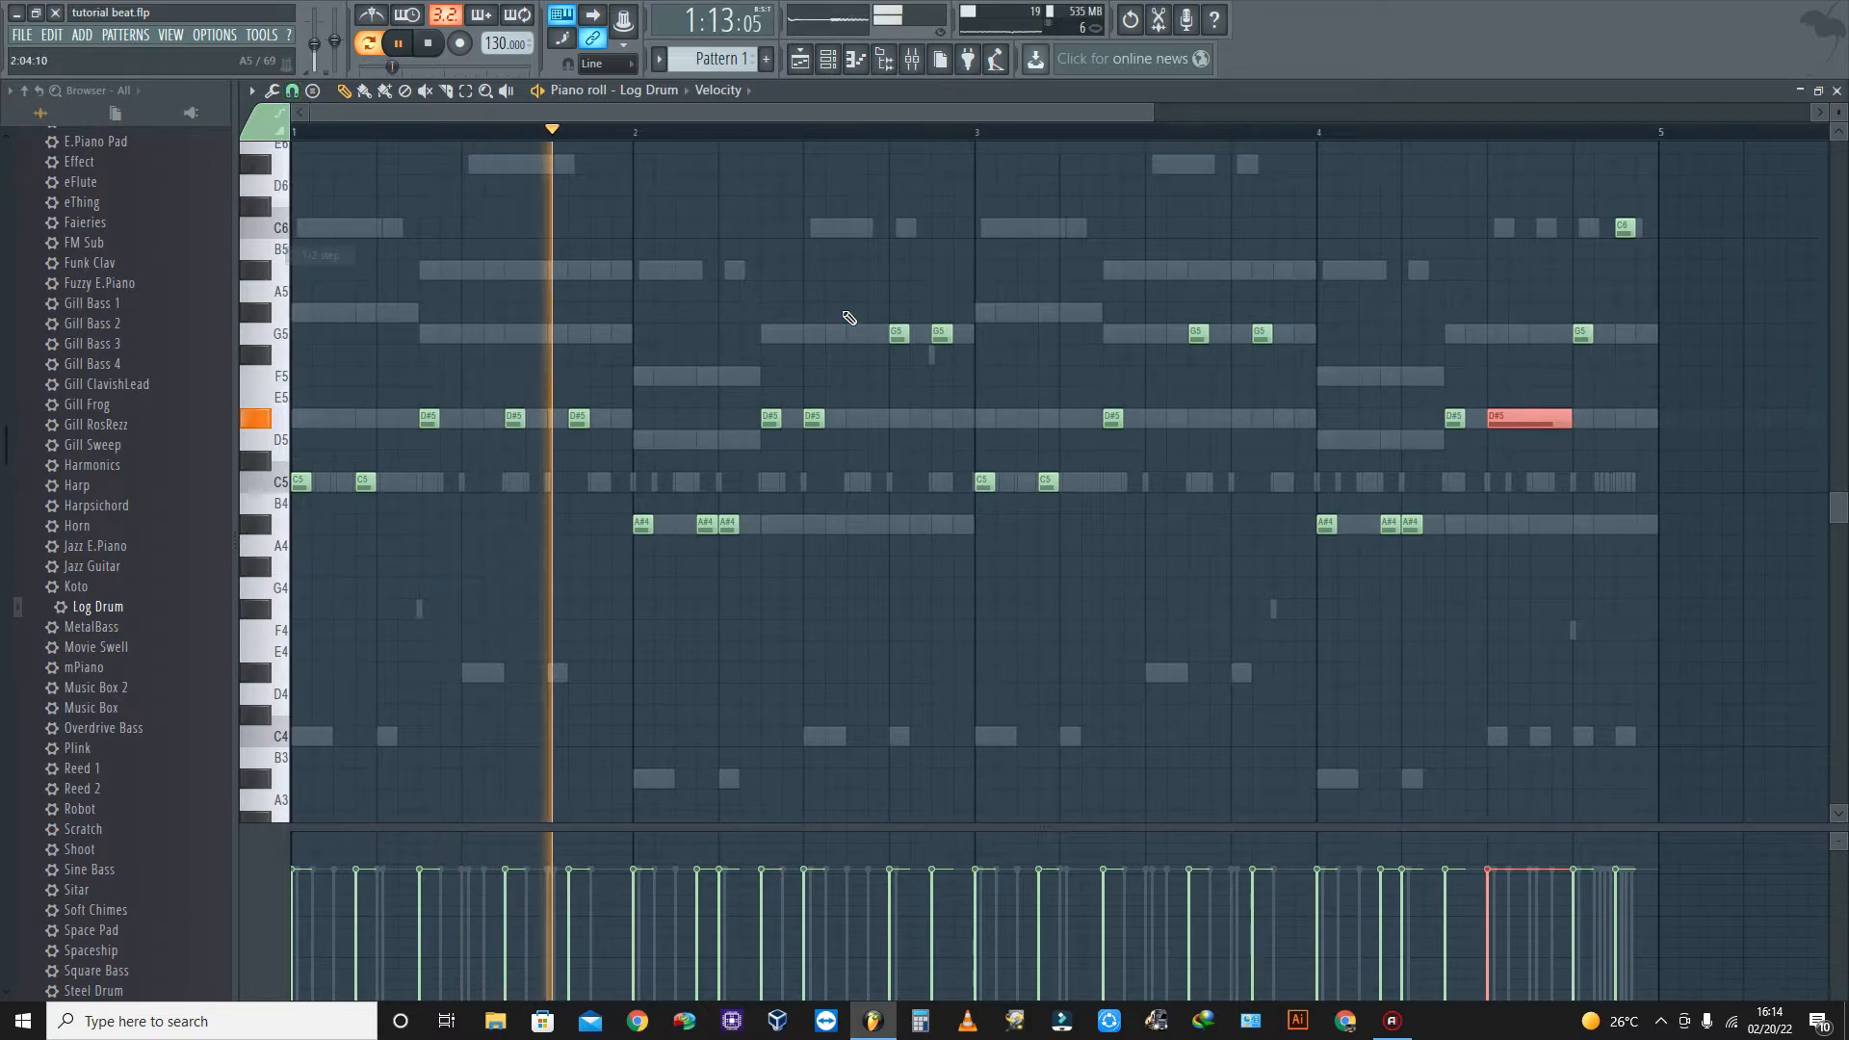
key(alt+u)
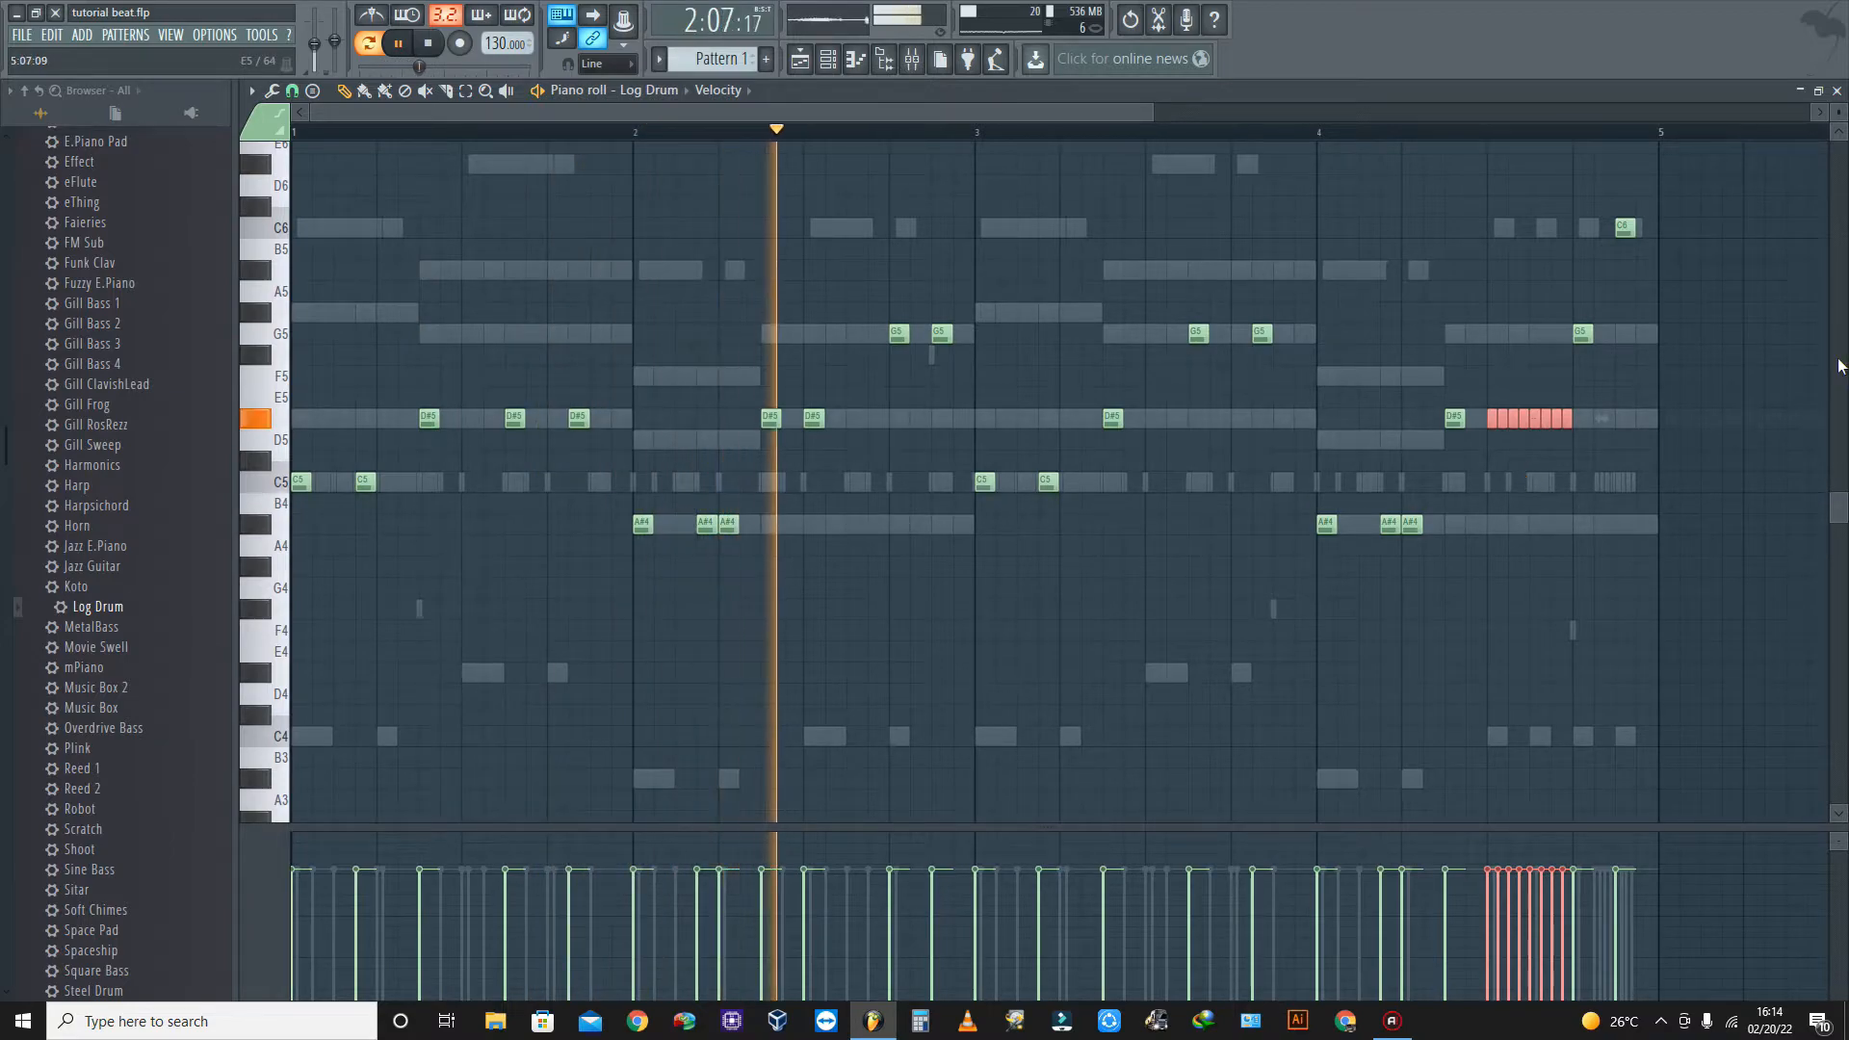
- Lengthen the G5 note in bar 4 up to the C6 note, chop it into 1/3 step pieces, and save the project
click(1601, 335)
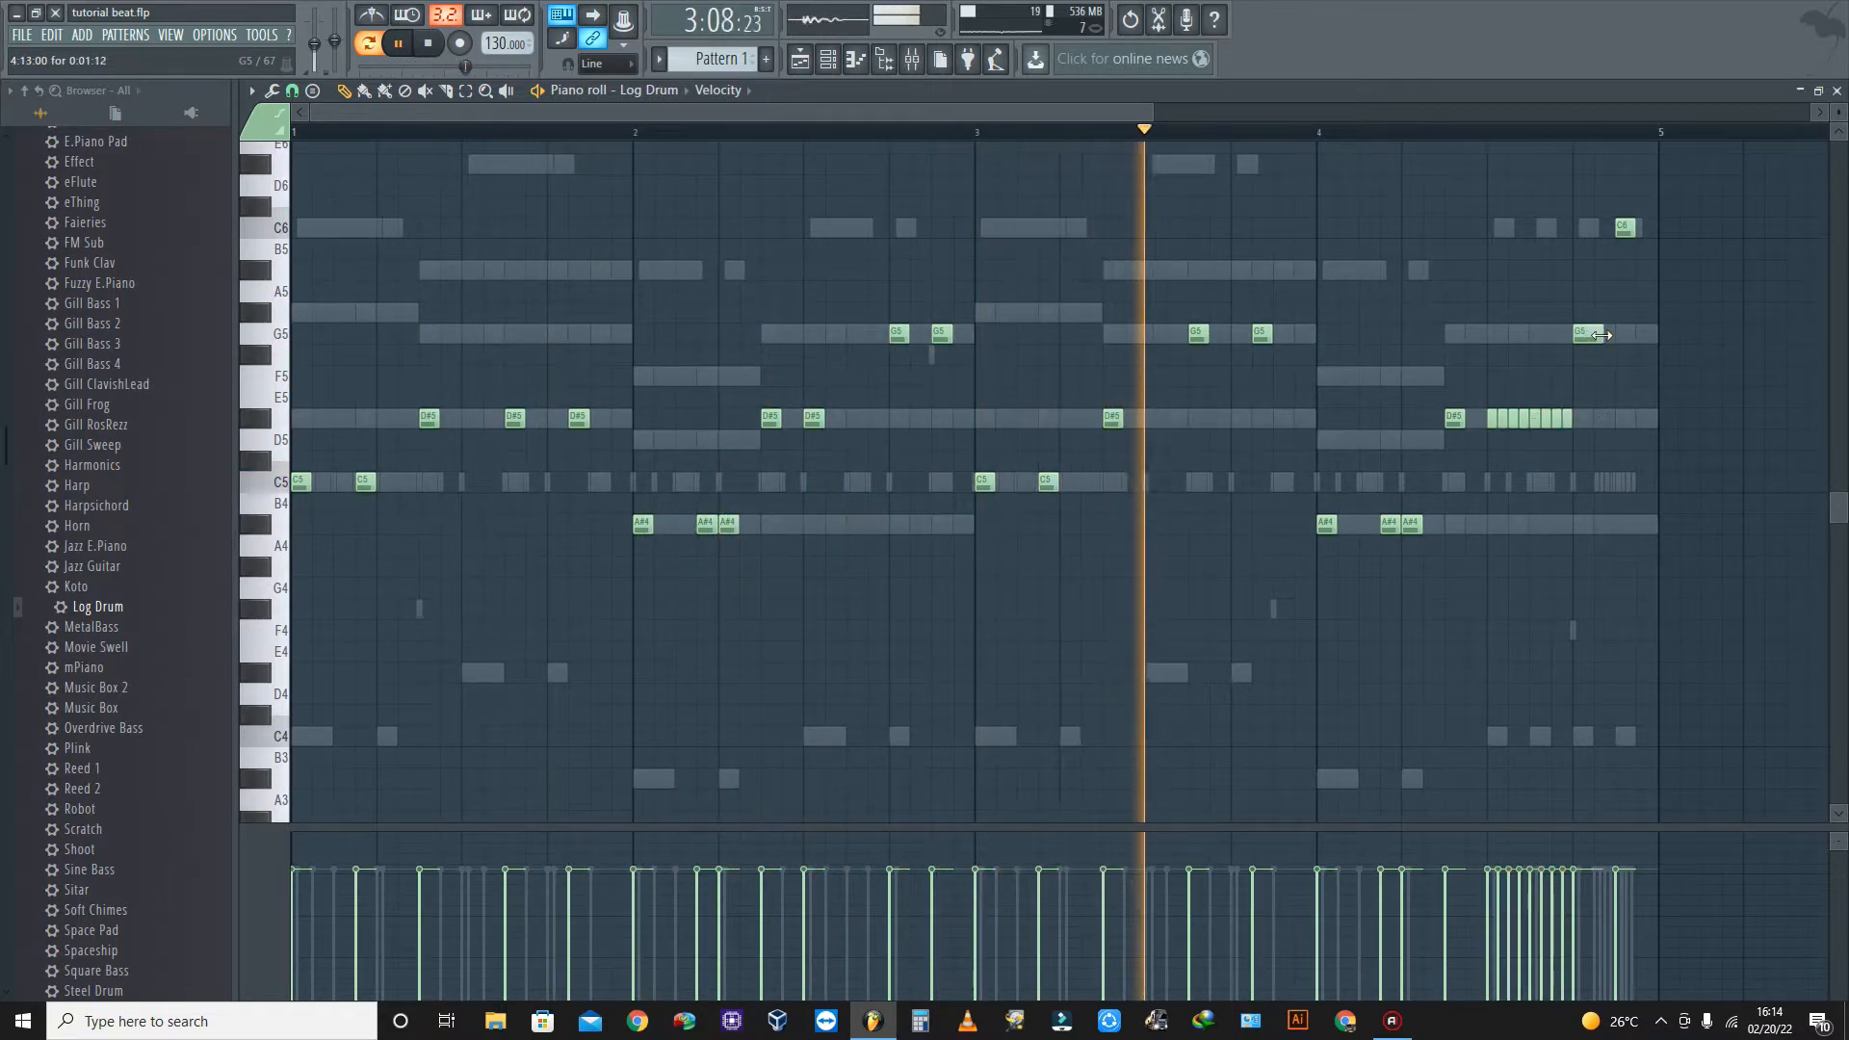
drag(1601, 335, 1625, 342)
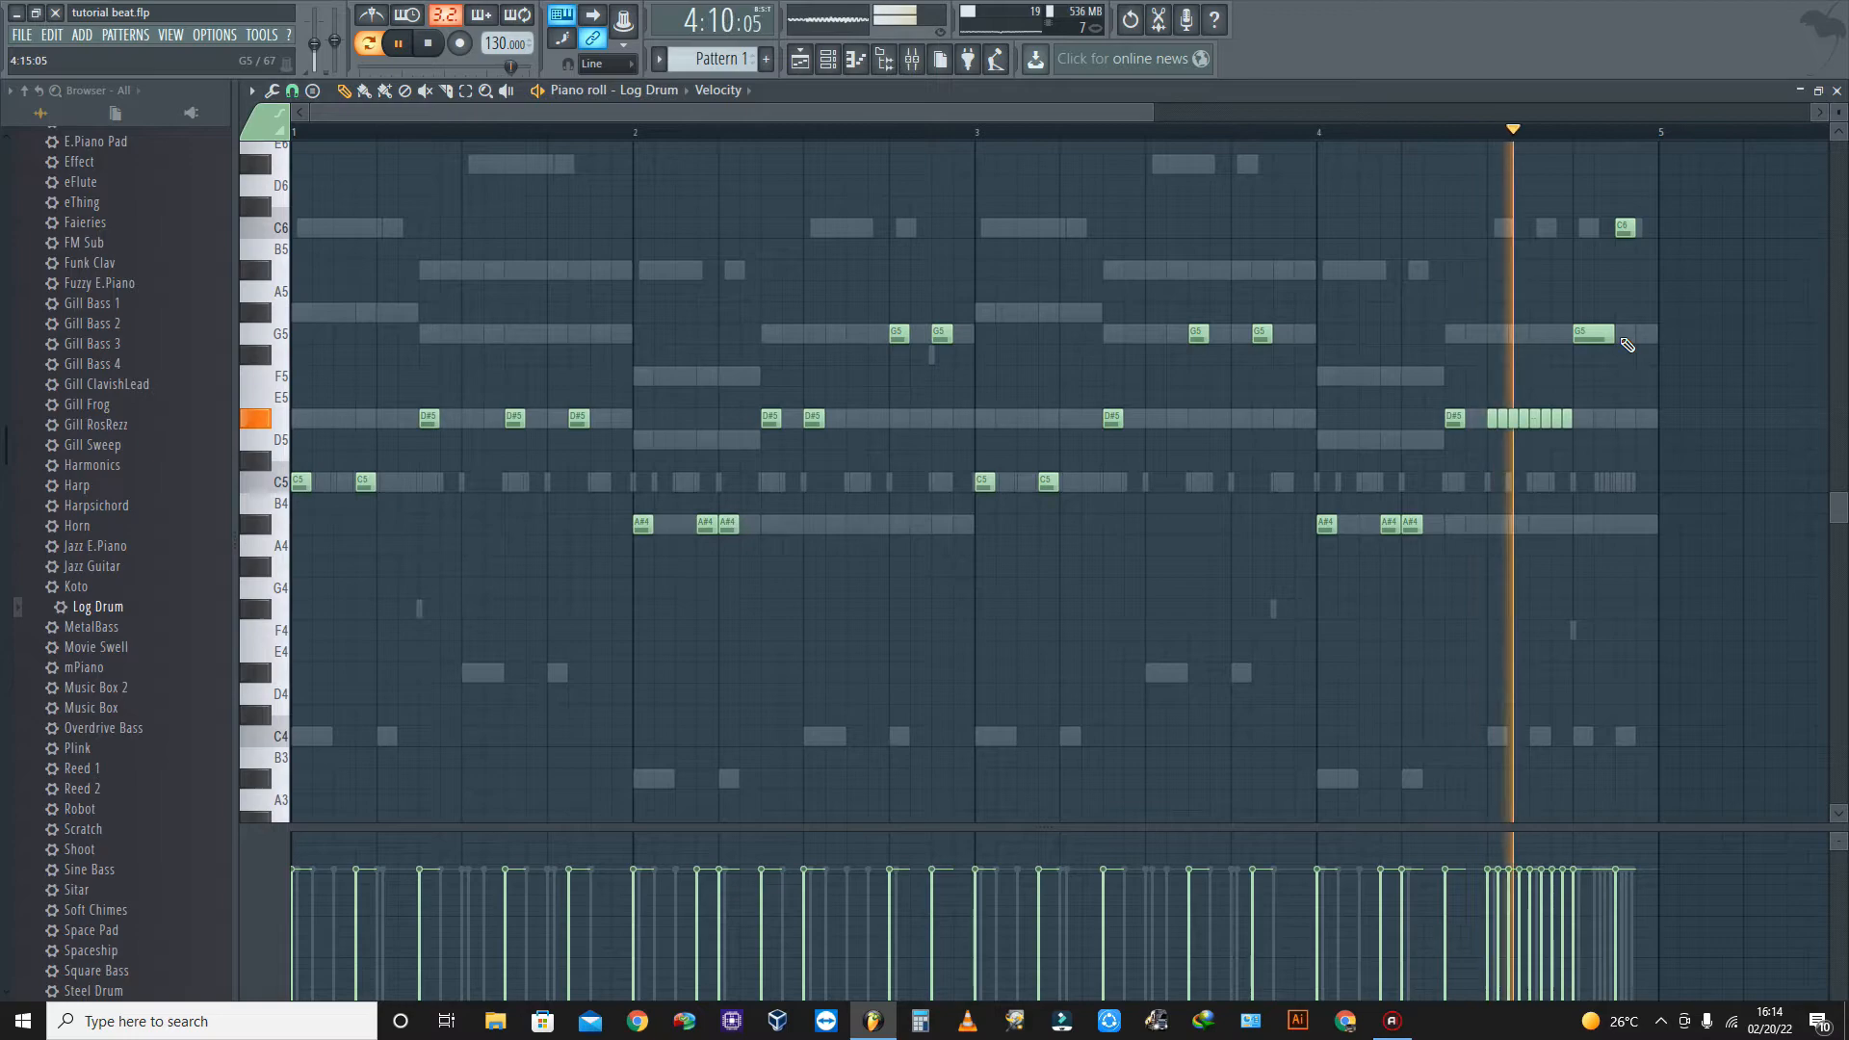
ctrl+click(1597, 337)
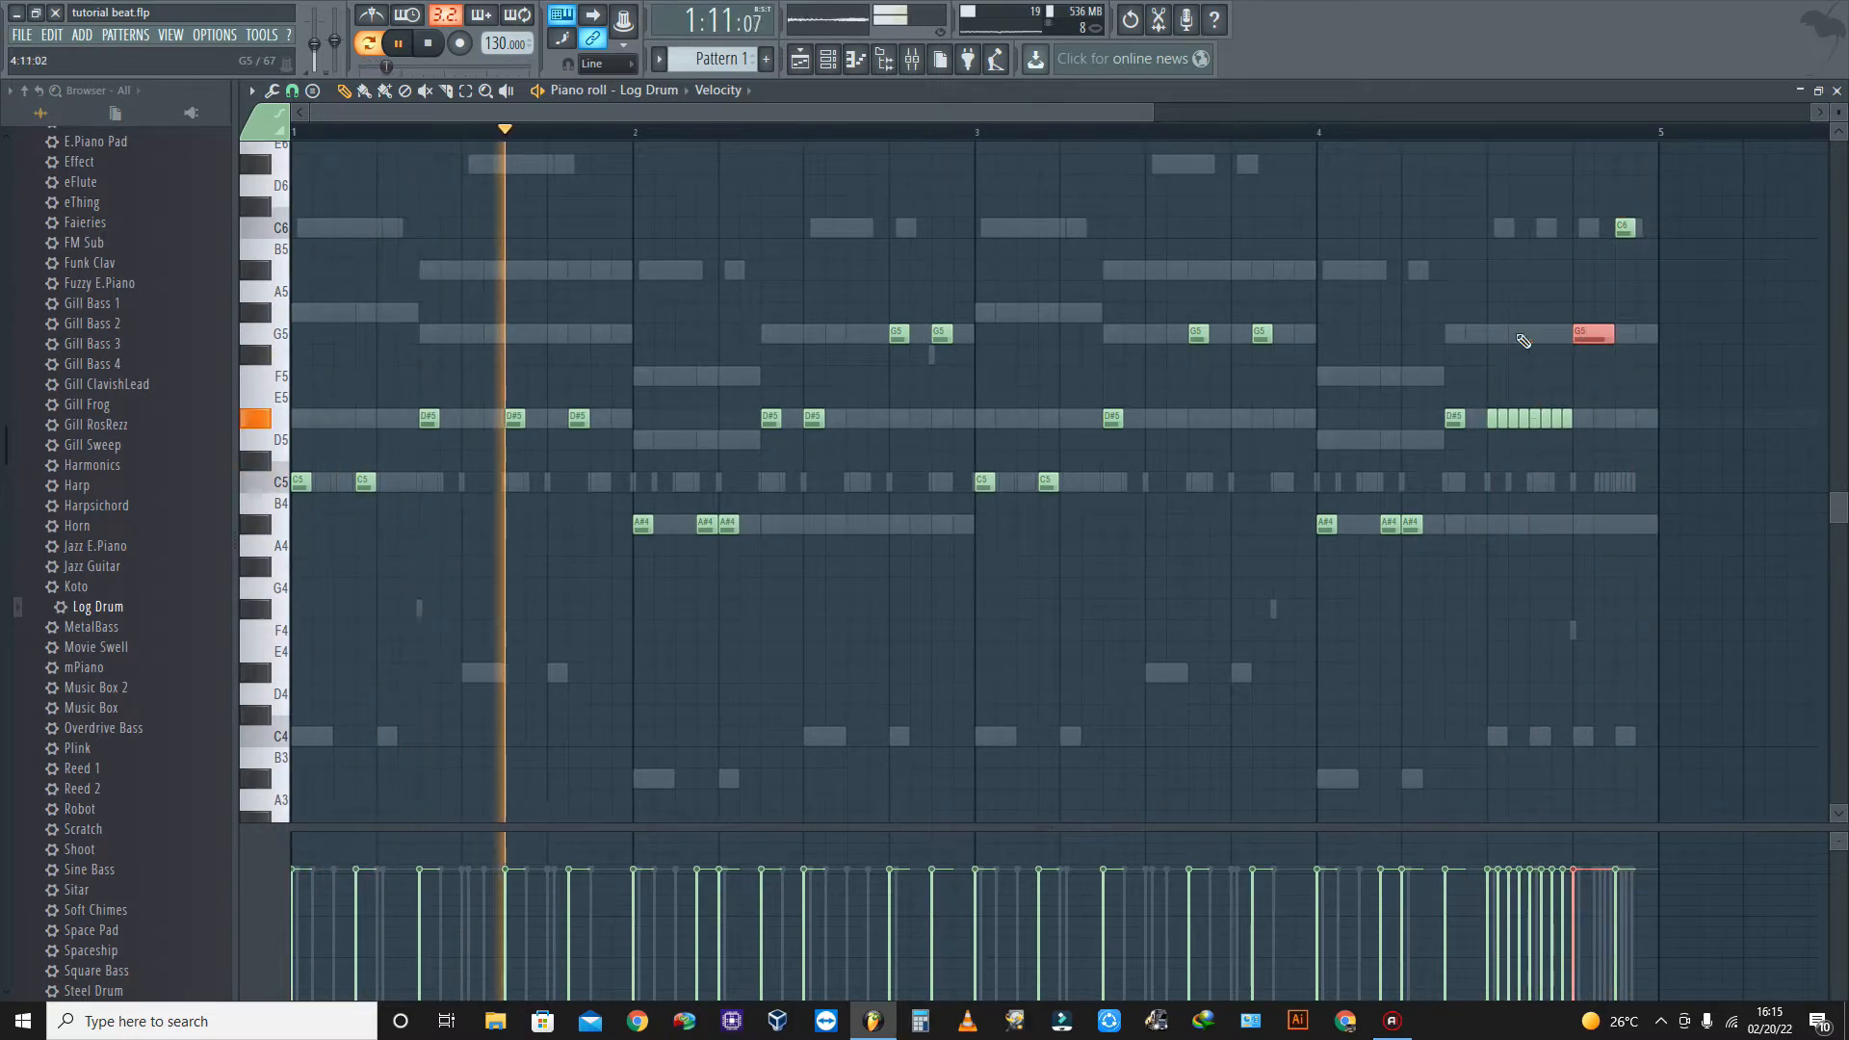
click(292, 90)
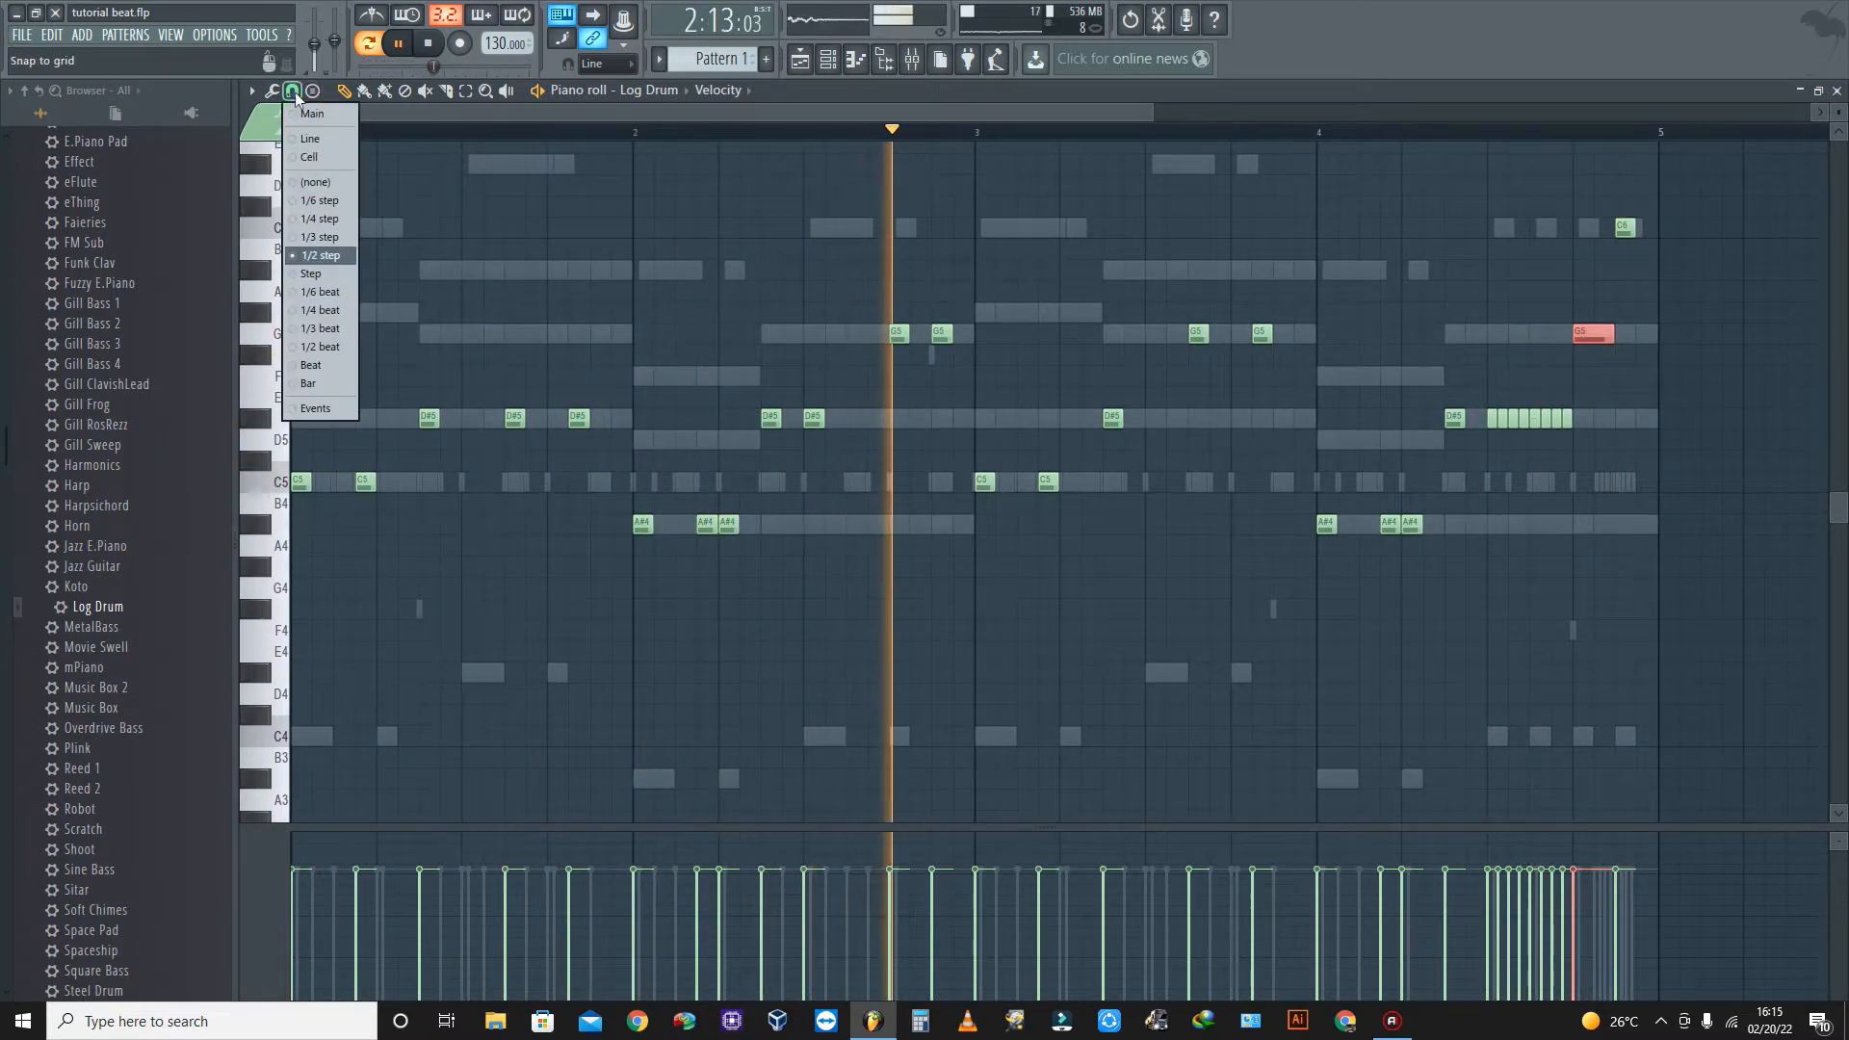
click(308, 237)
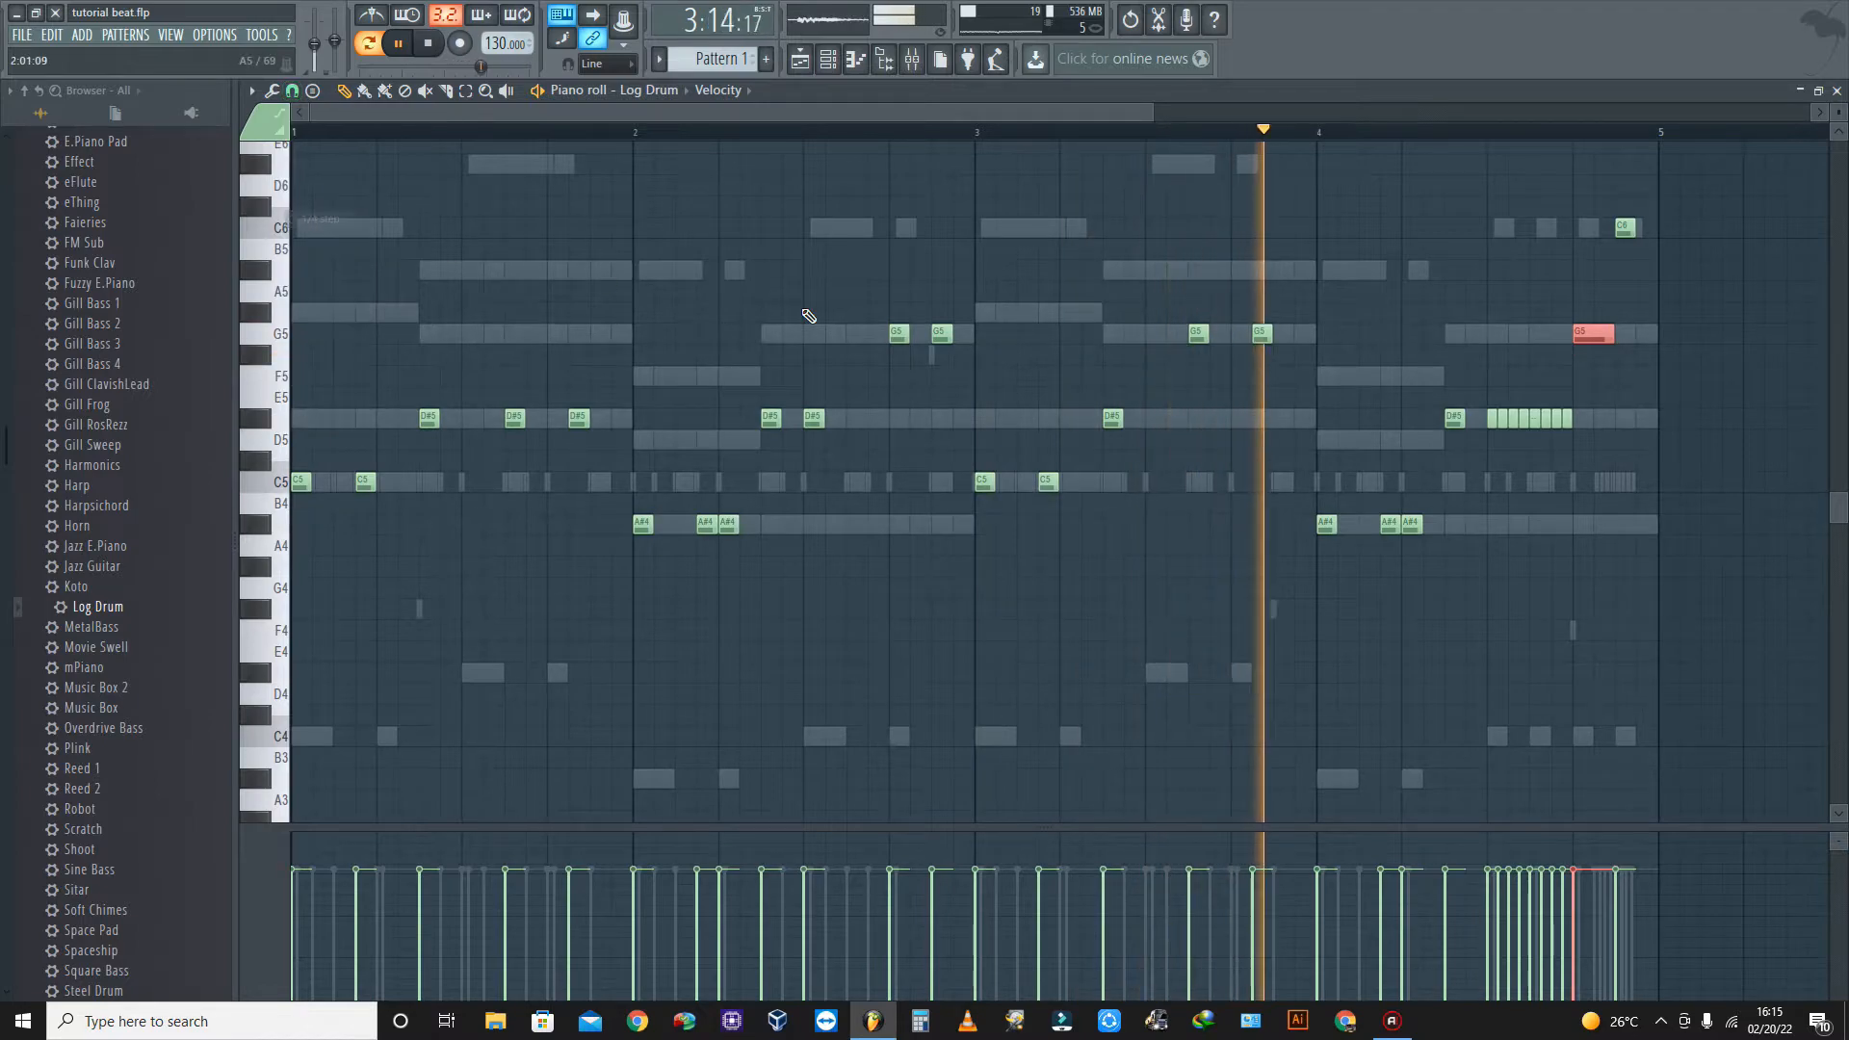
key(alt+u)
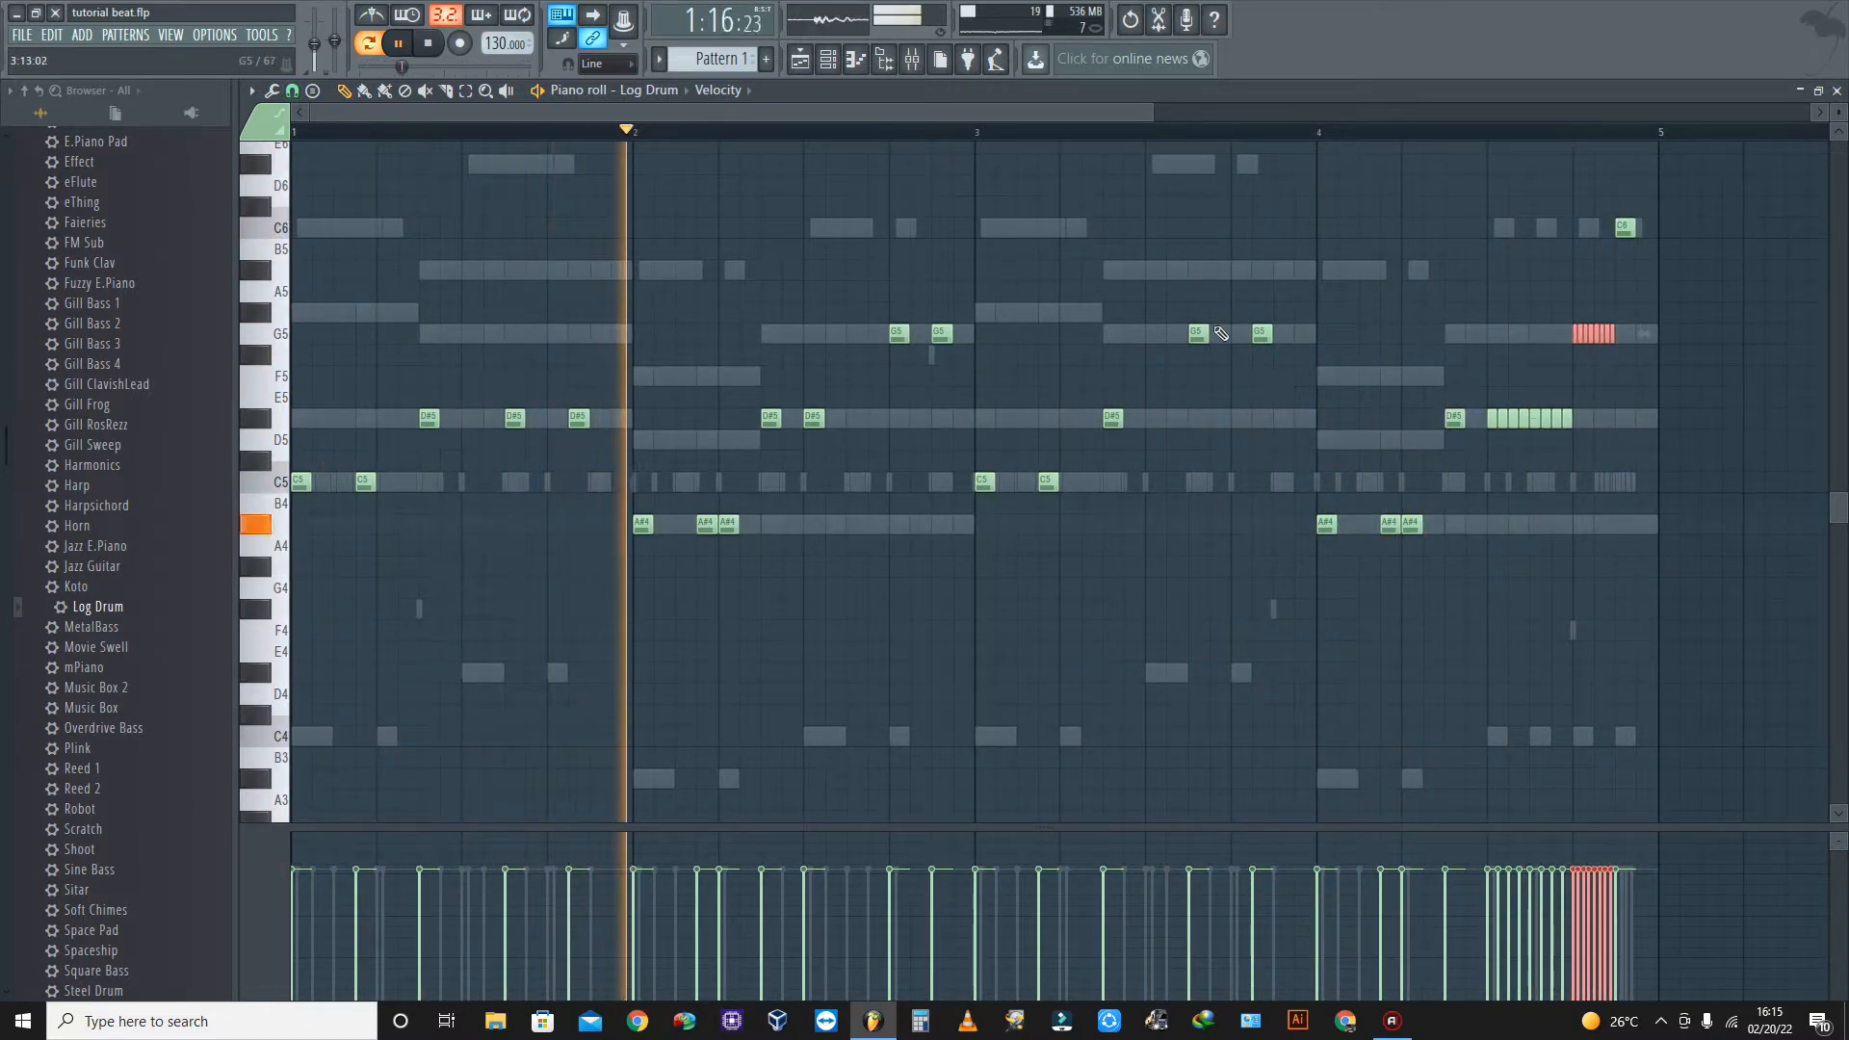
click(21, 34)
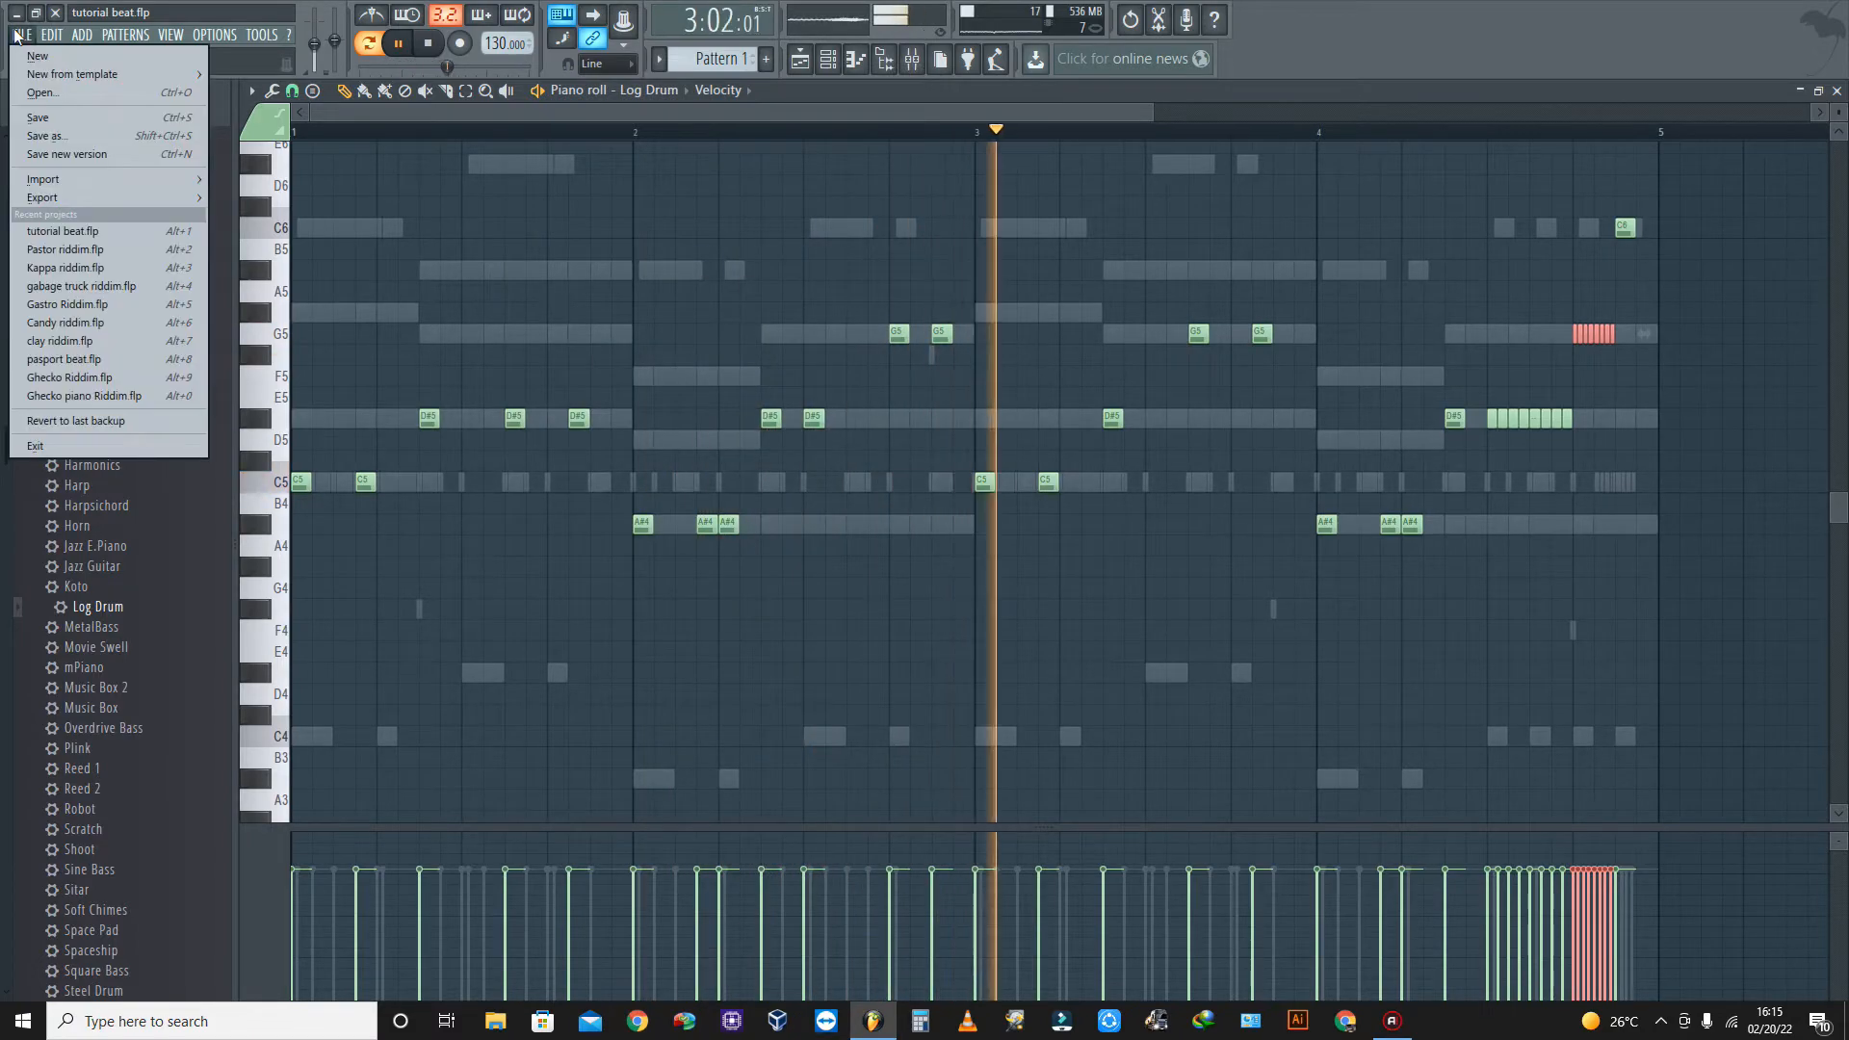
click(37, 117)
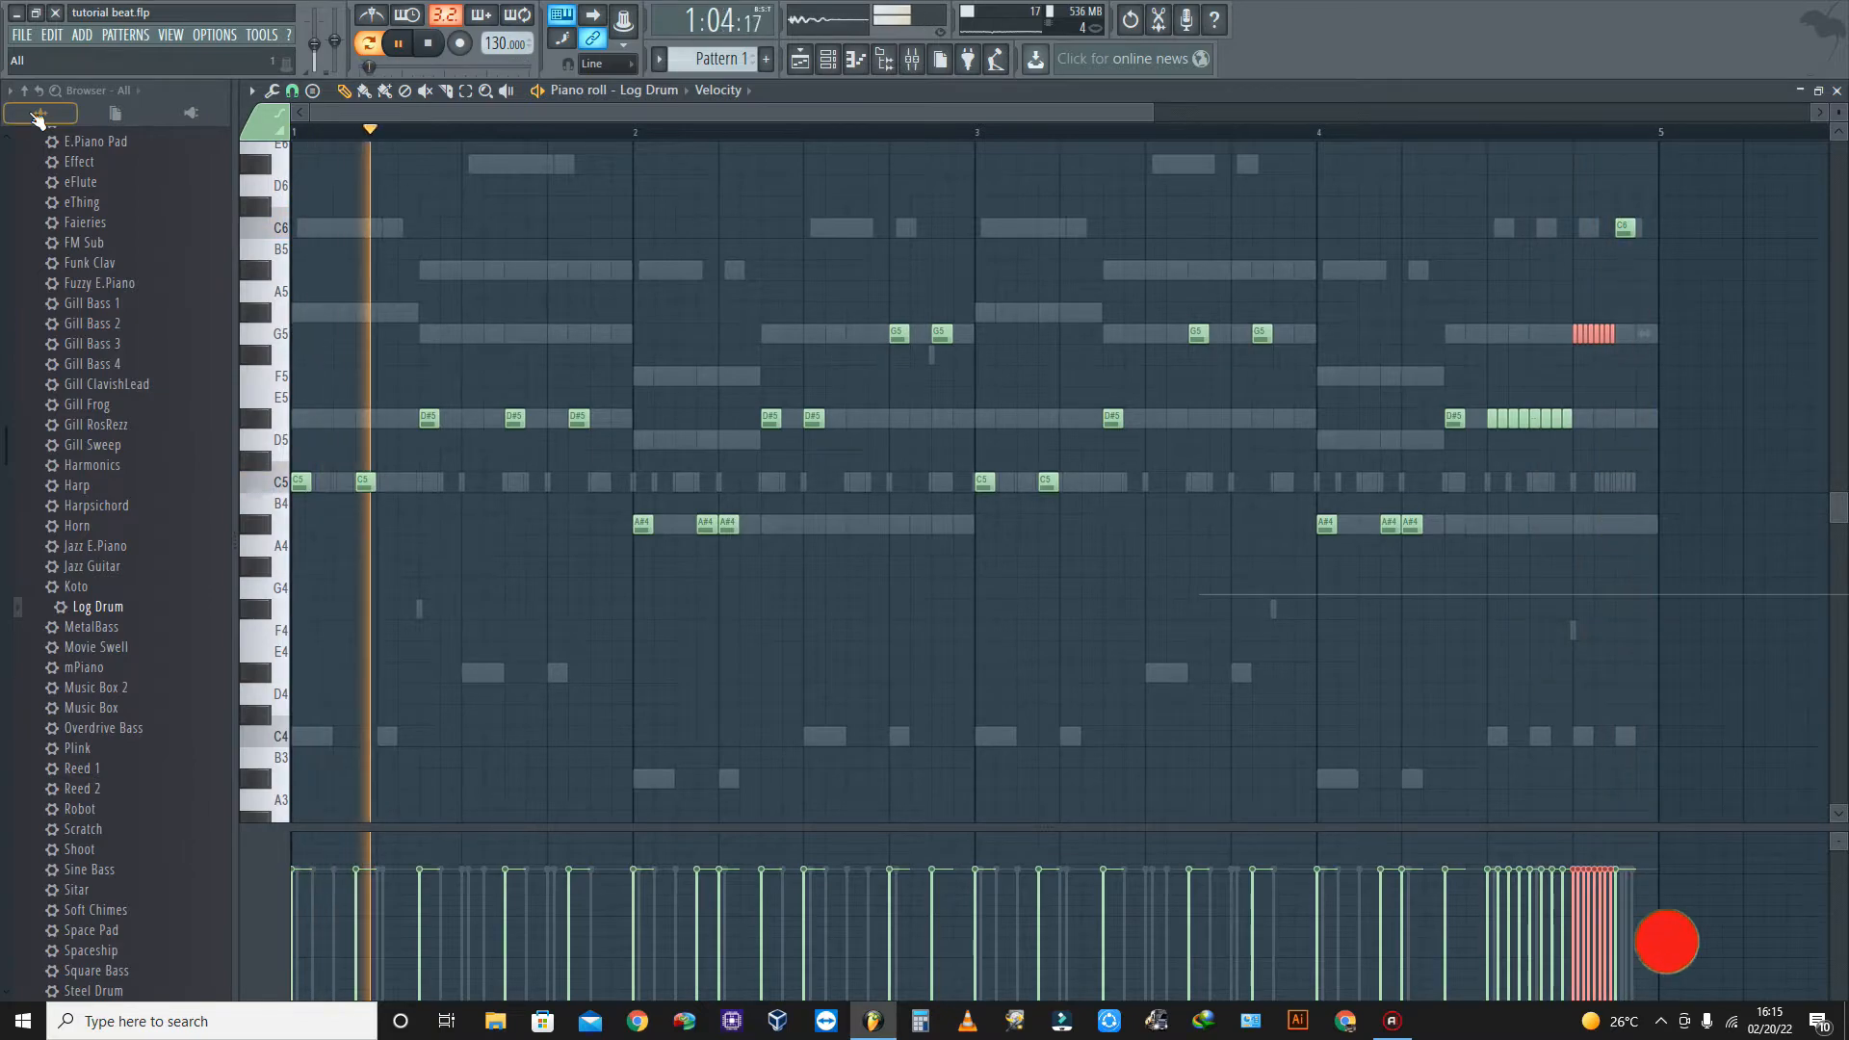
- Try the chopped G5 notes in bar 4 one octave lower and return them to G5
key(ctrl+Down)
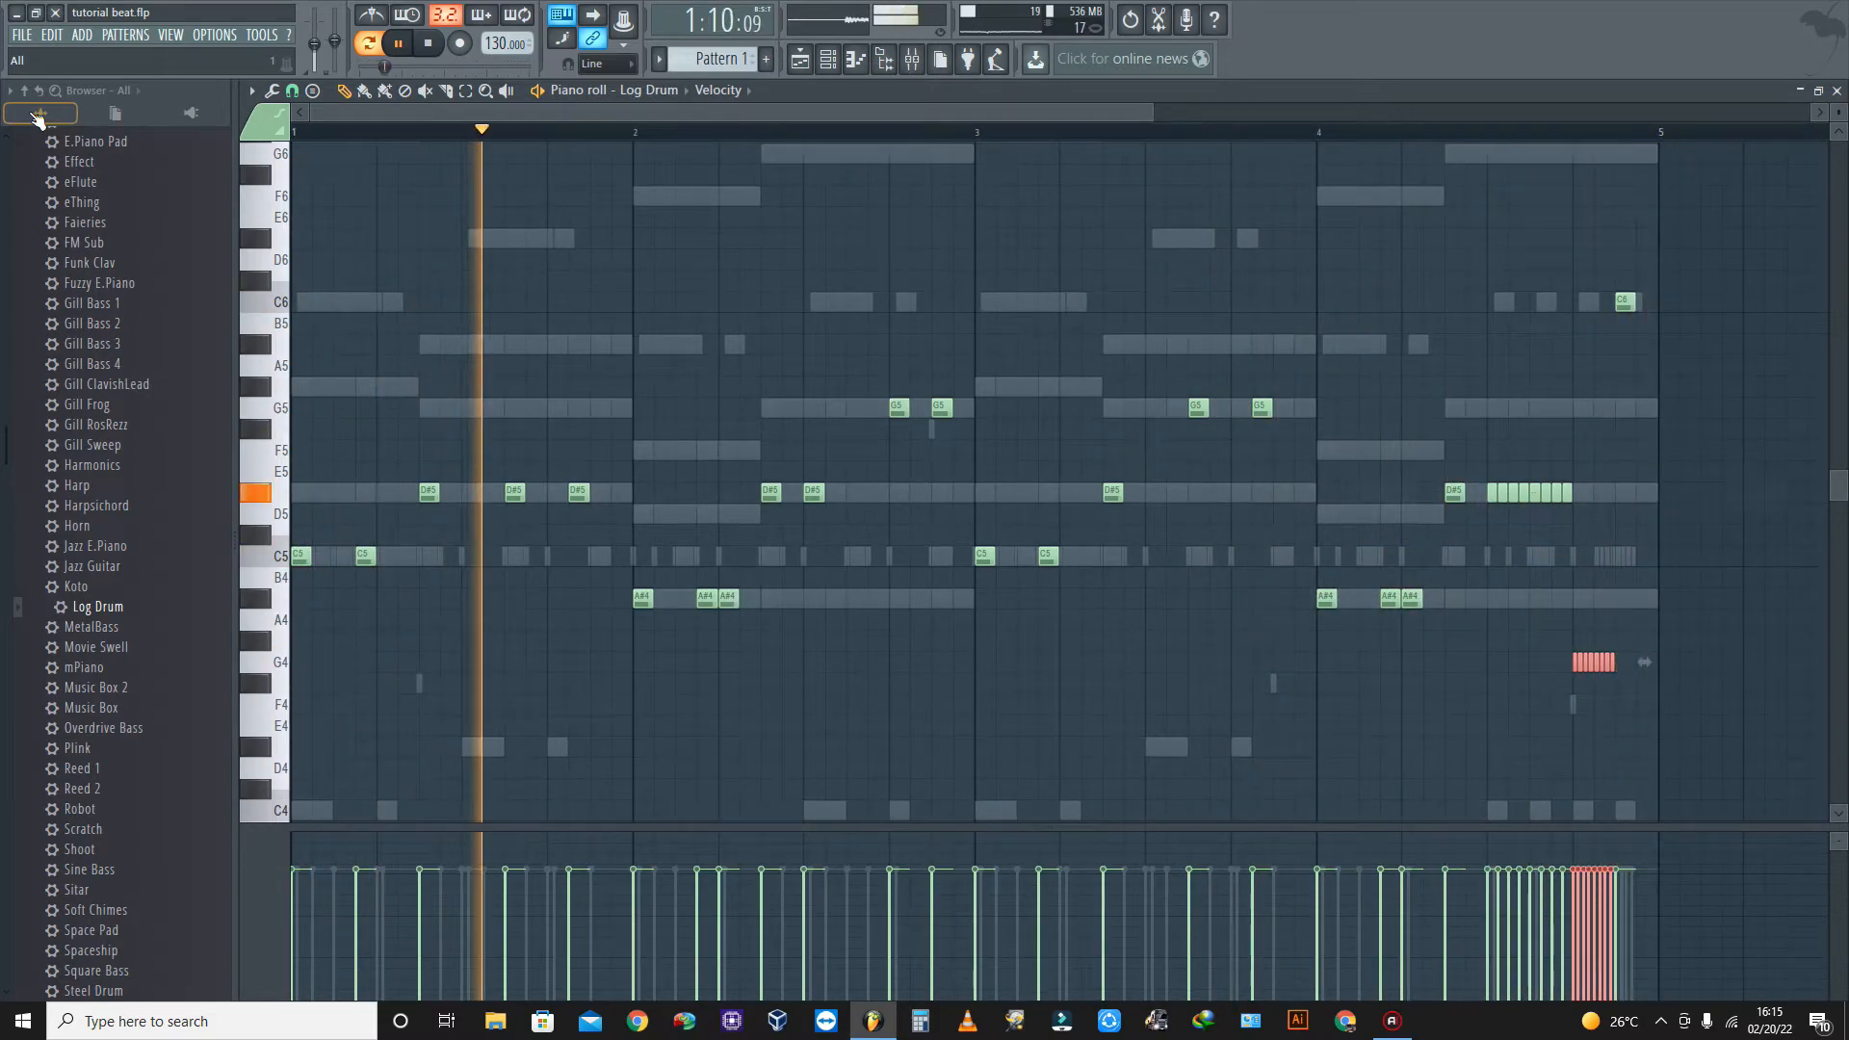
key(ctrl+Up)
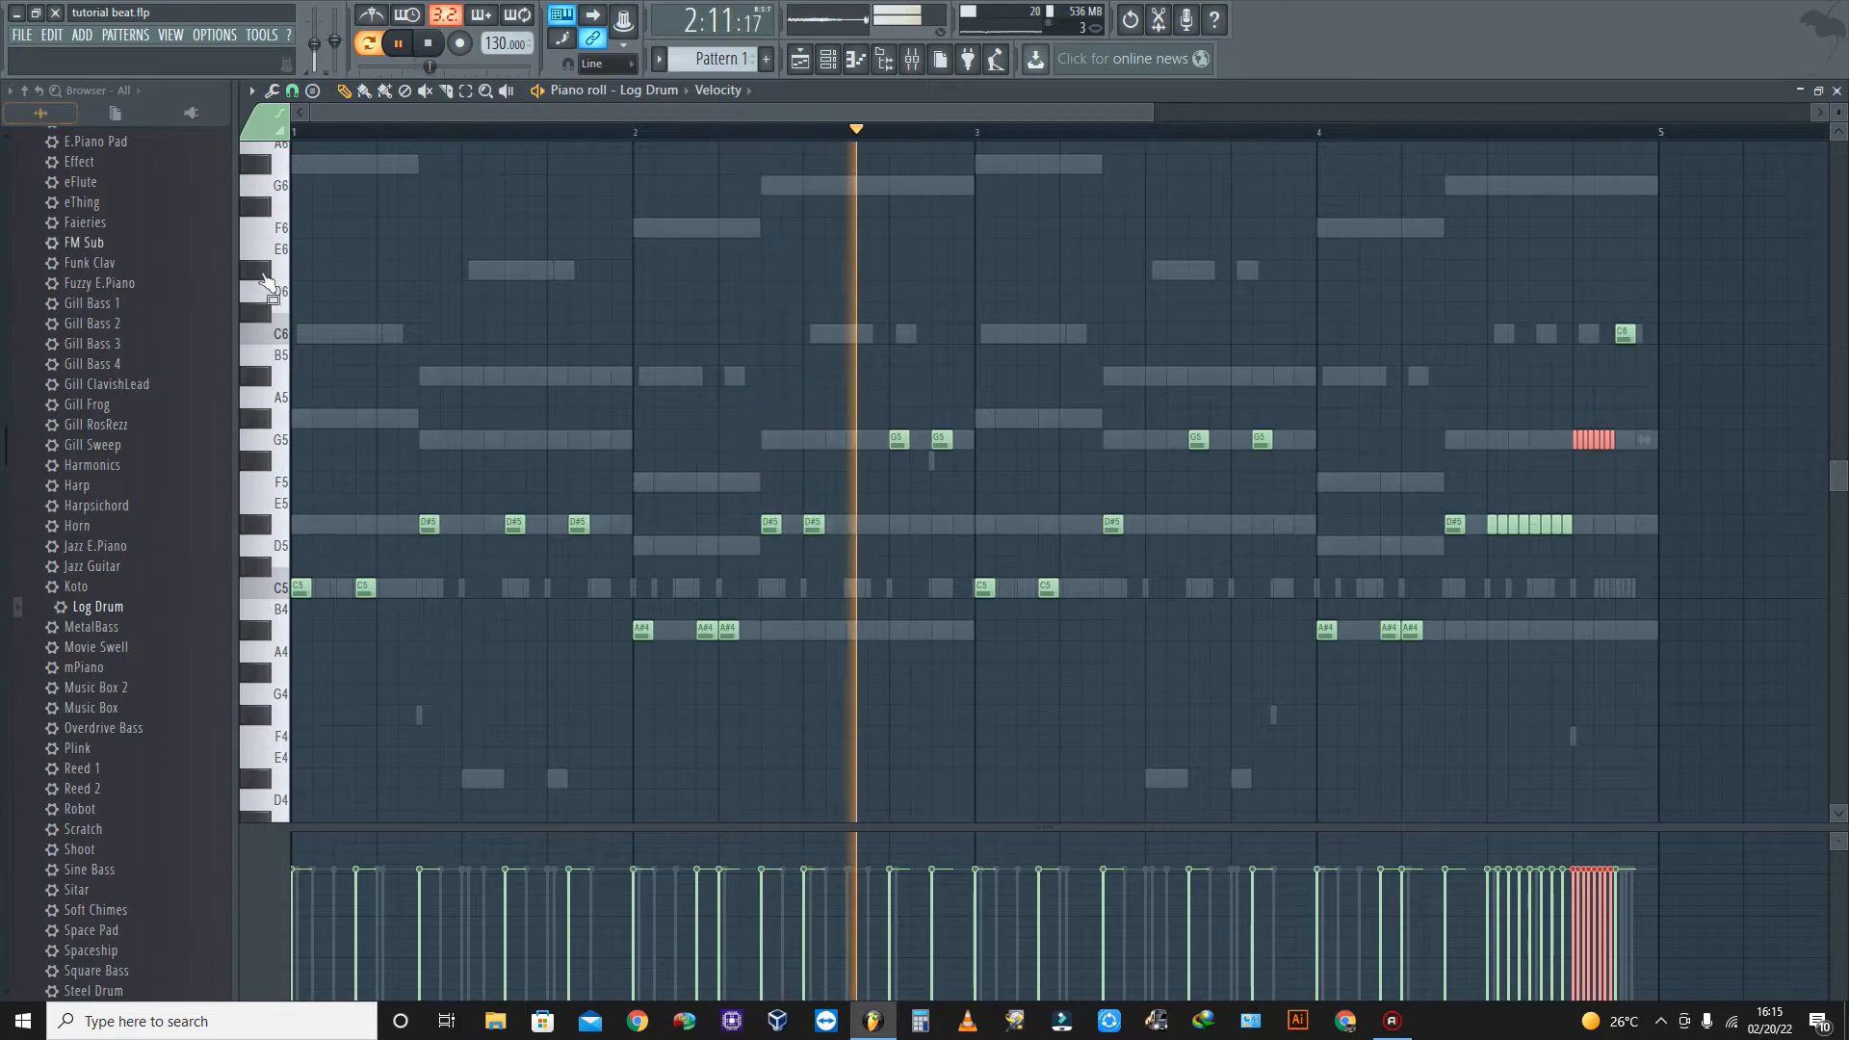
- Deselect the chopped notes, transpose the whole log drum melody down two octaves to start on C3, and save the project
click(559, 270)
right_click(560, 272)
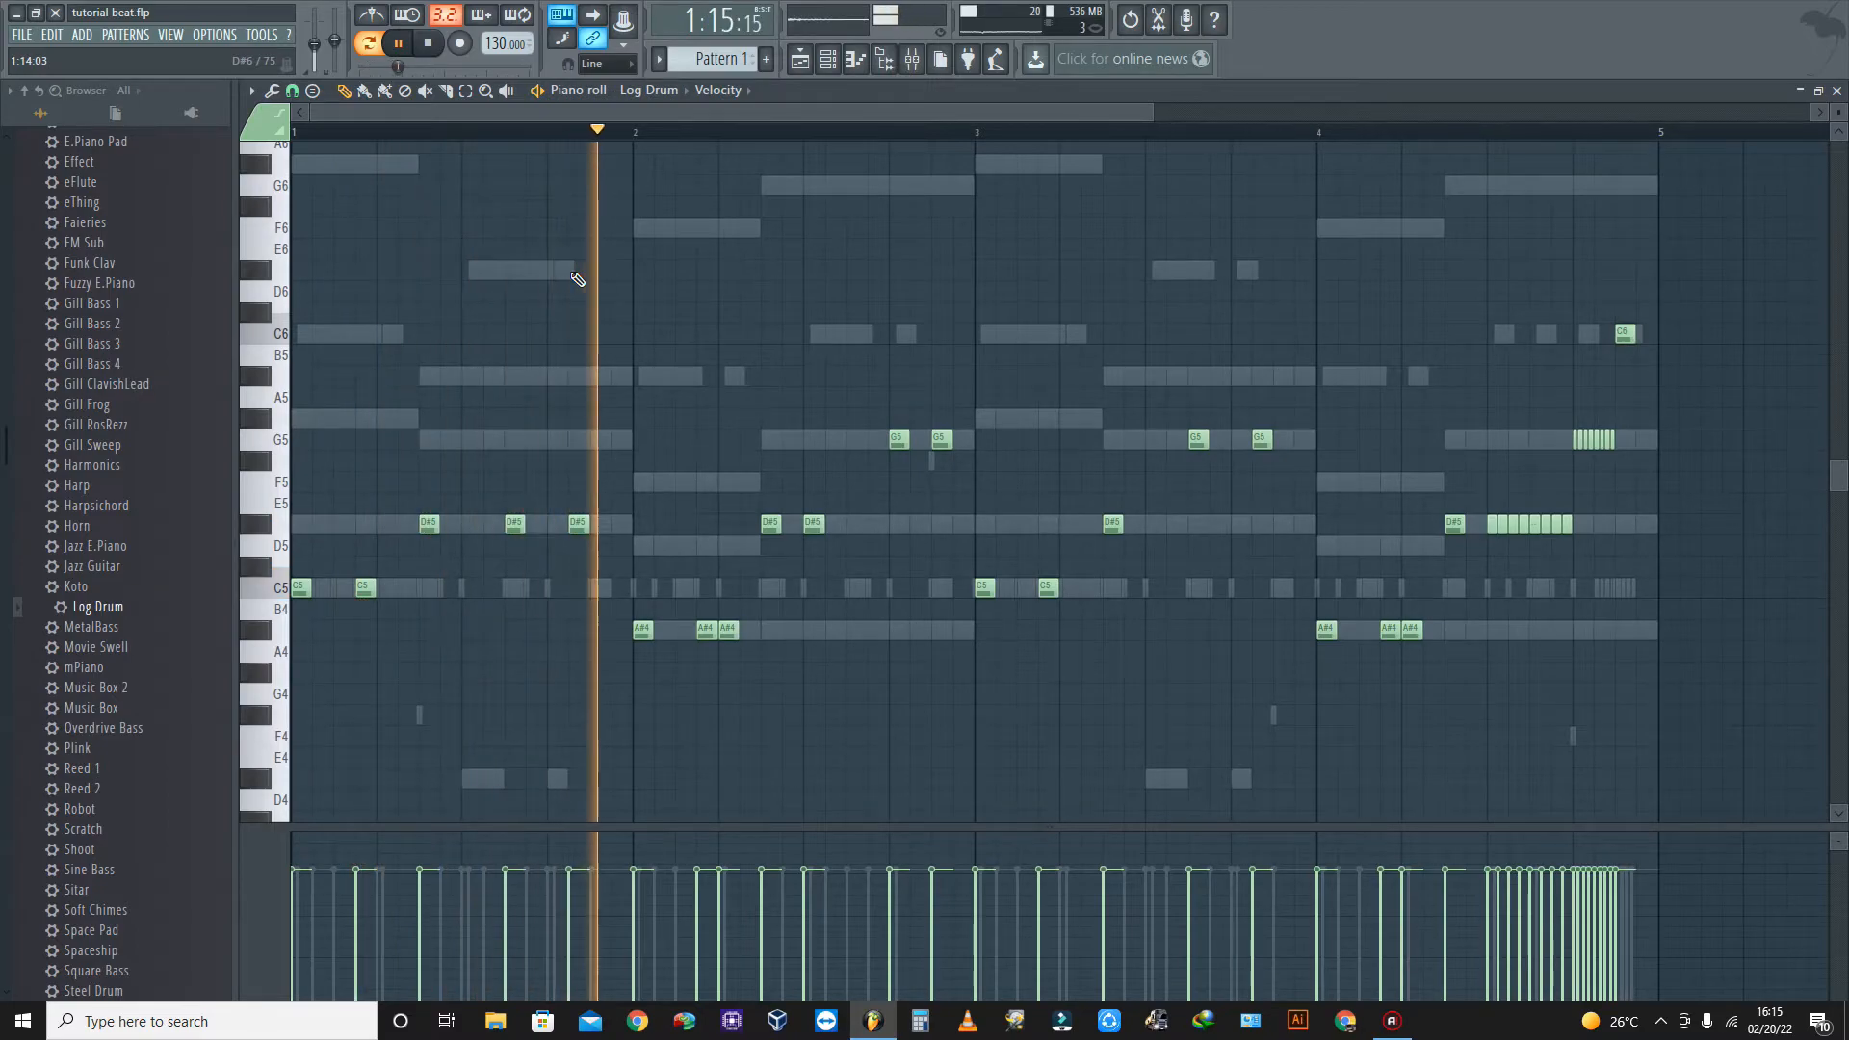
scroll(577, 279, down, 3)
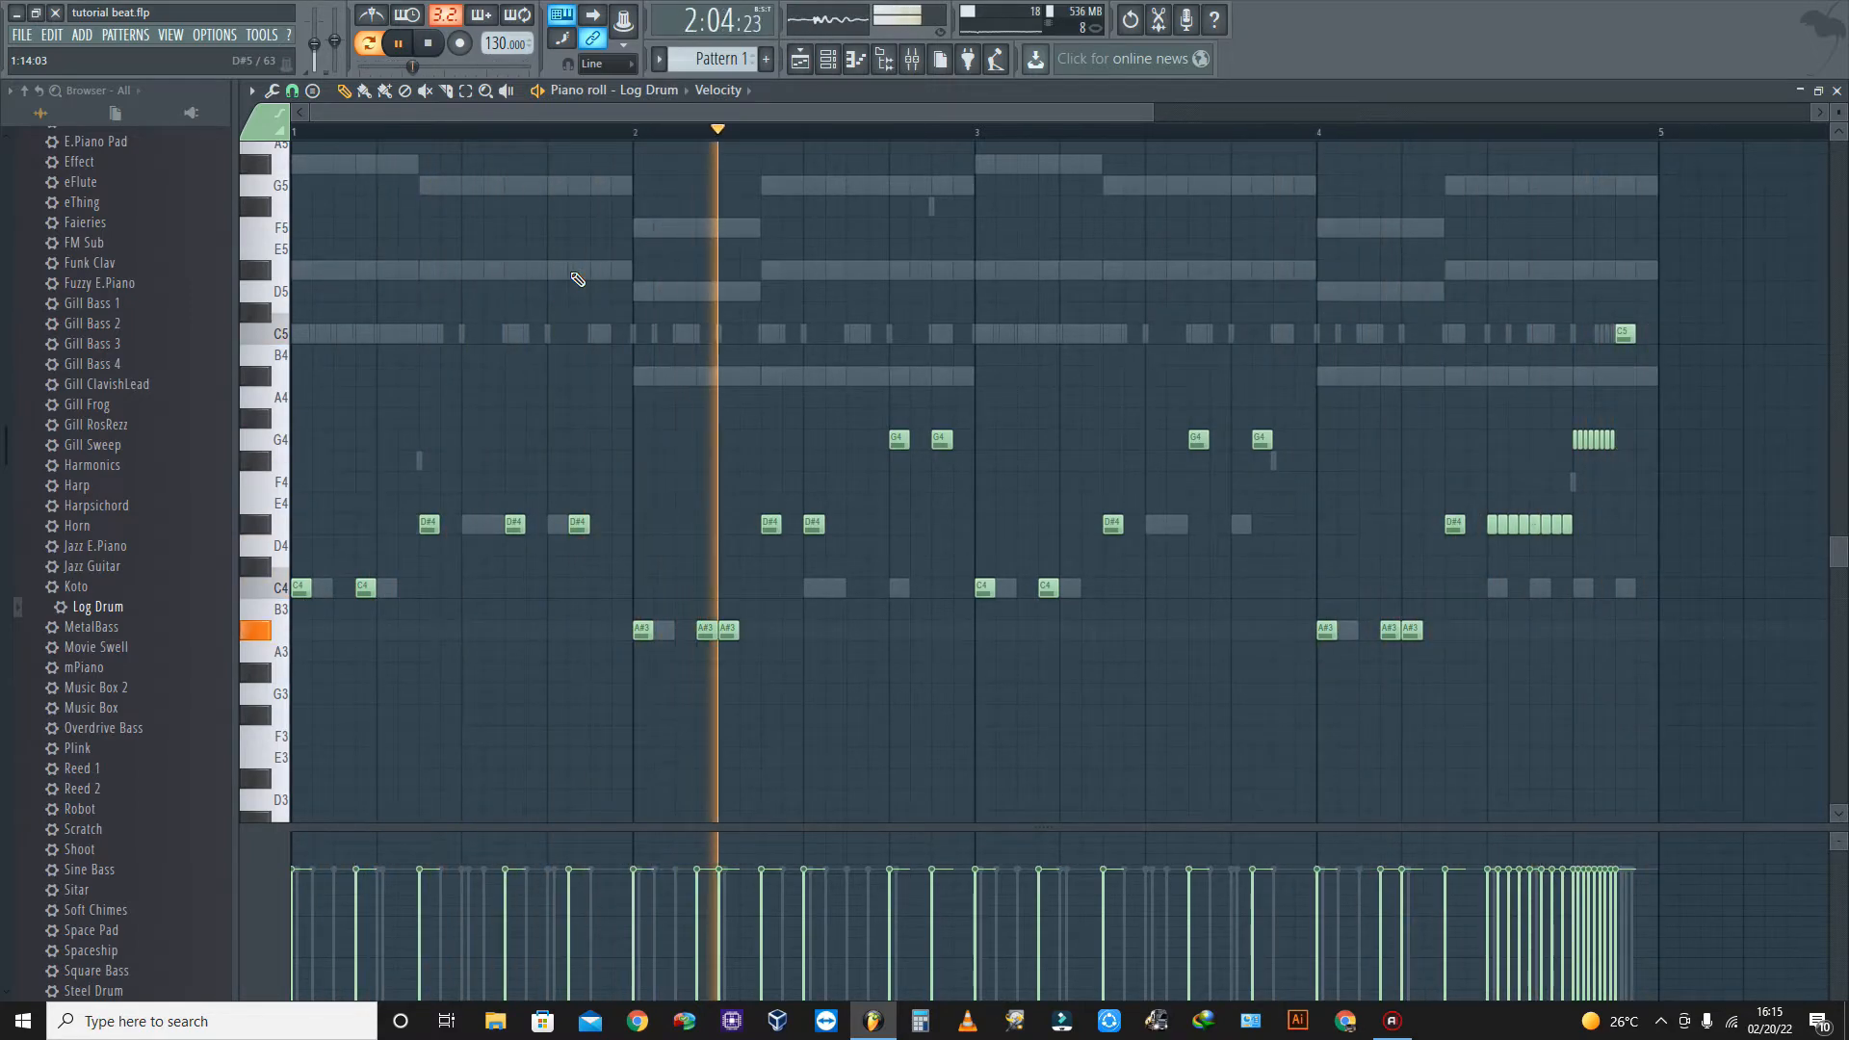
key(ctrl+Down)
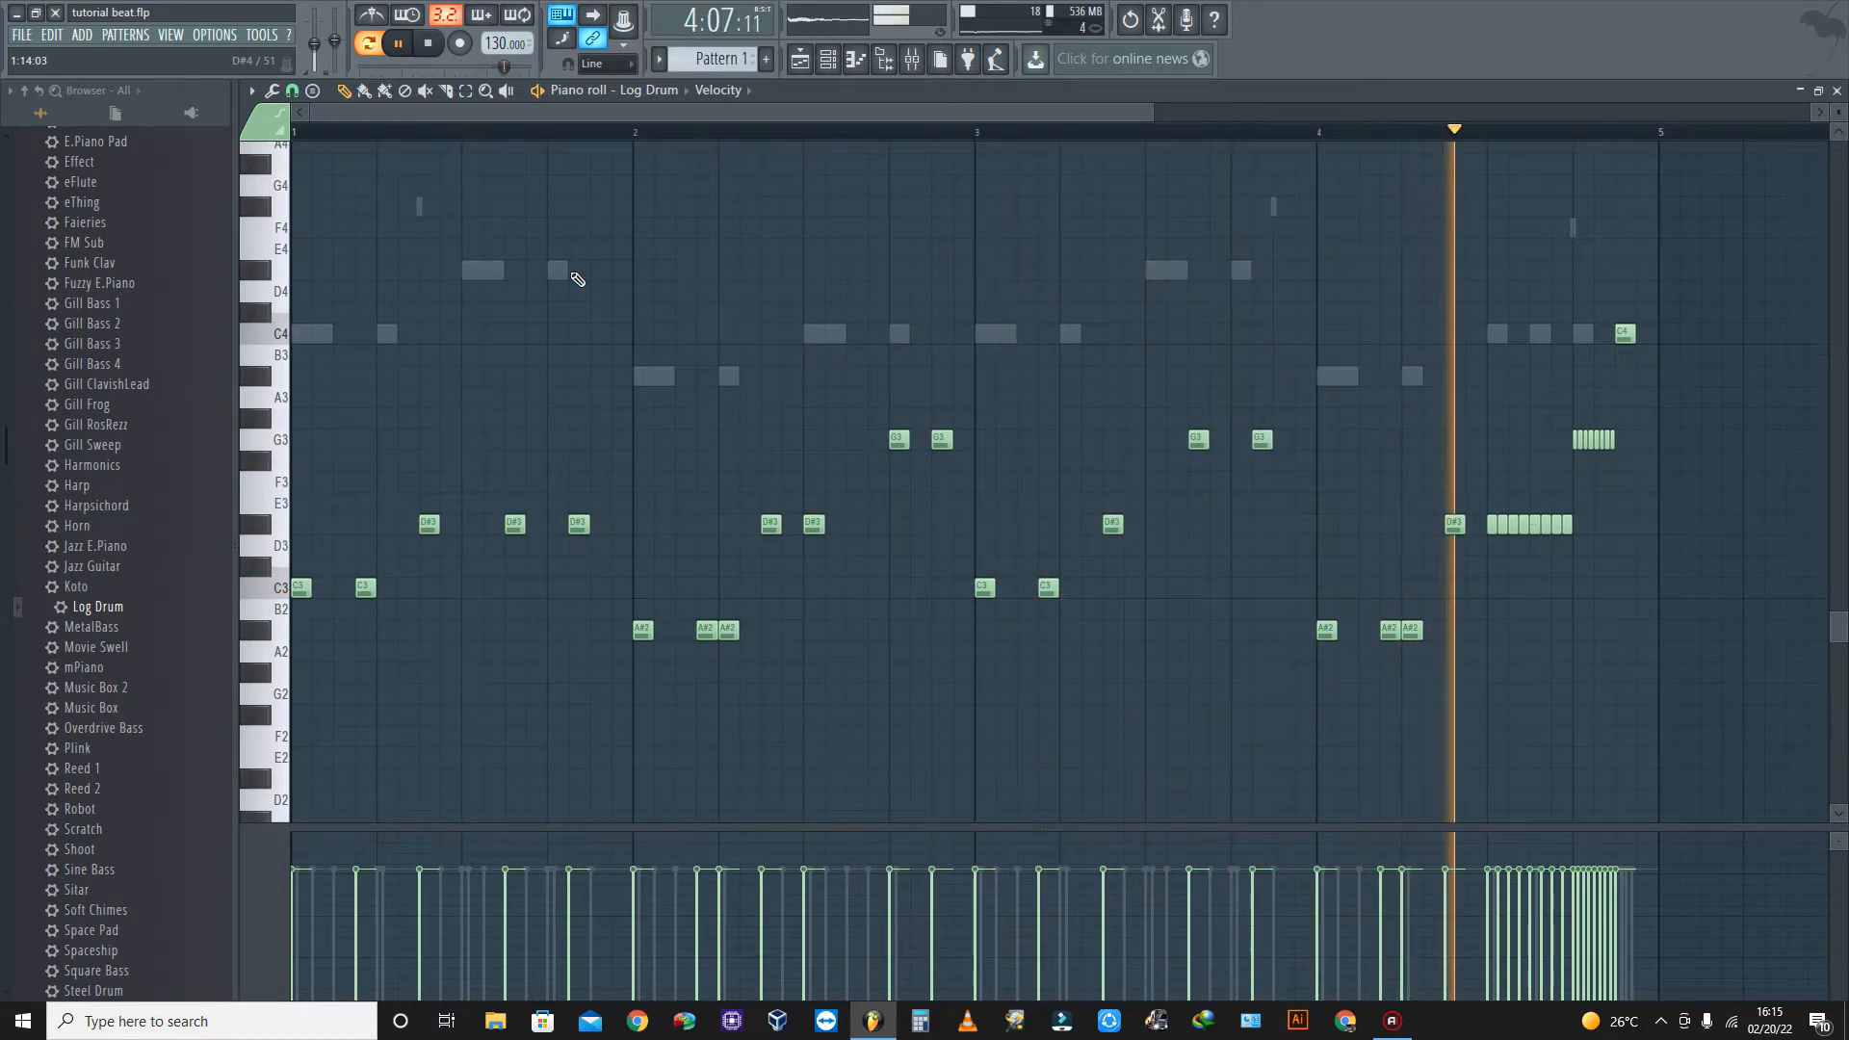
click(21, 34)
click(38, 118)
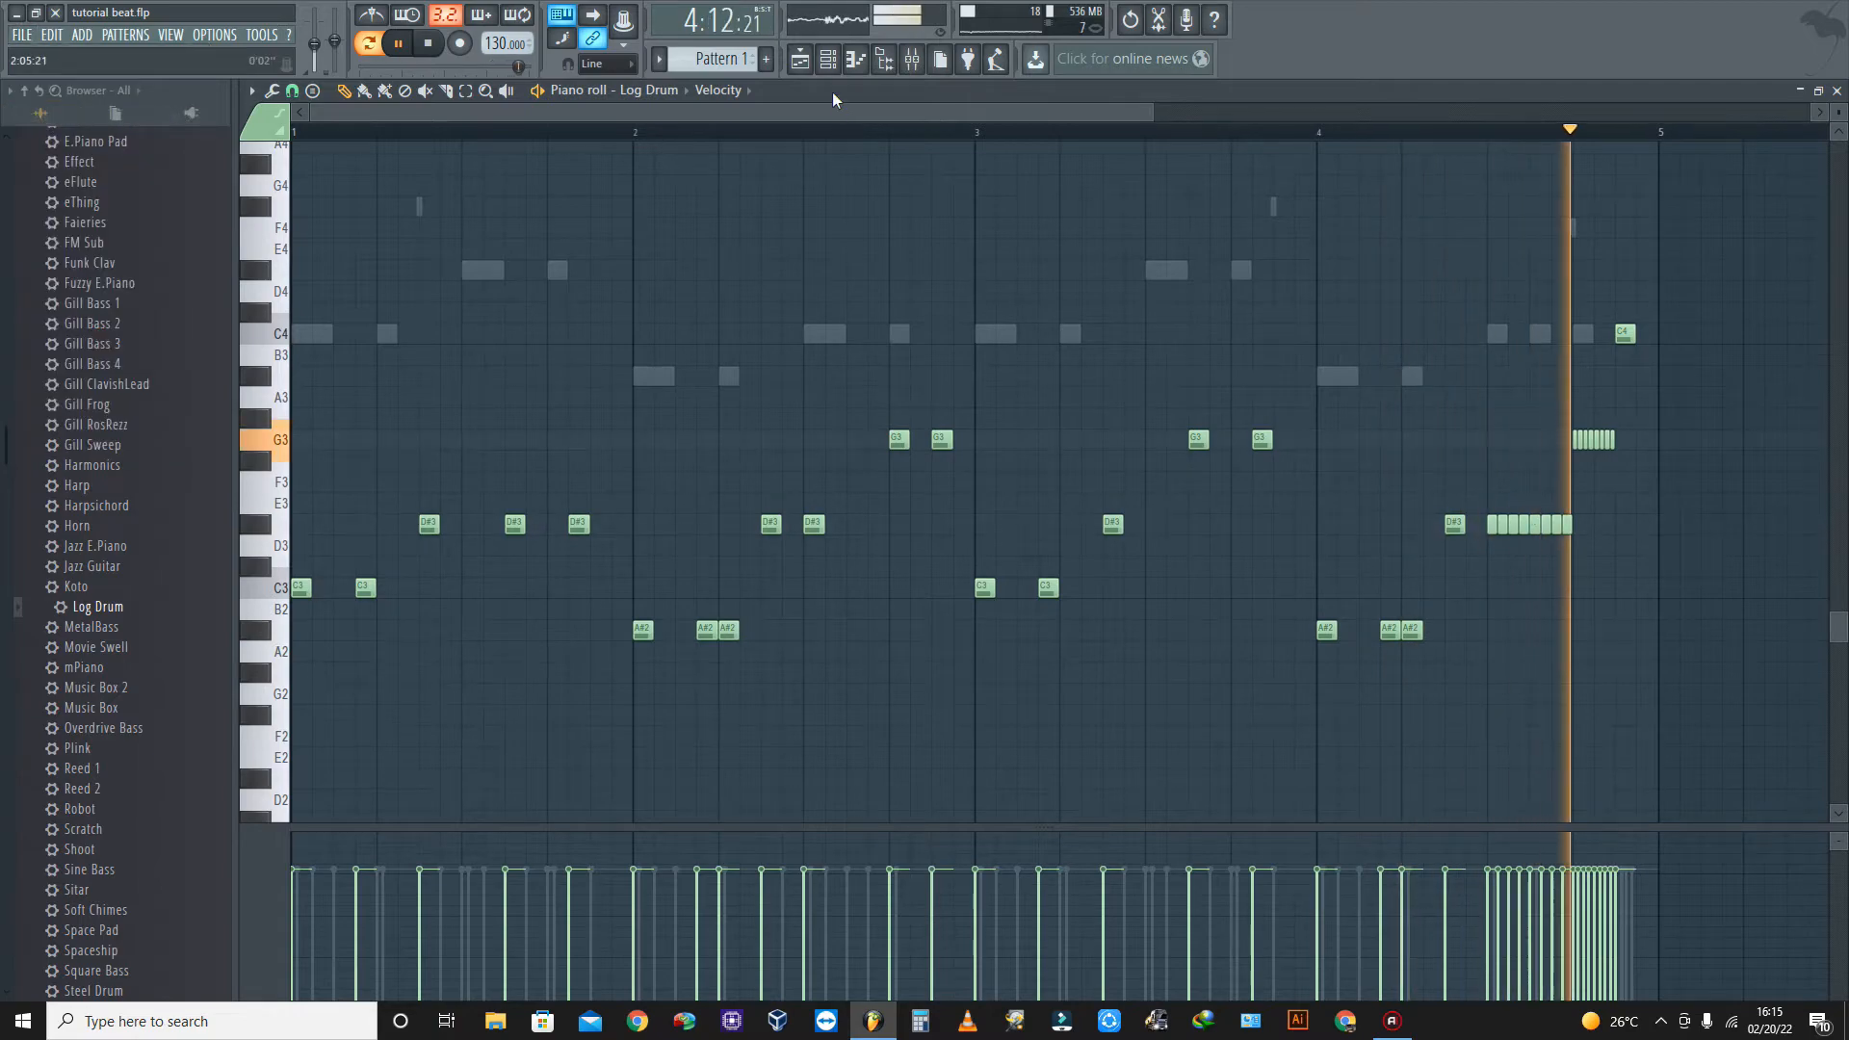
- Open the channel rack over the piano roll and save the project
click(831, 61)
click(831, 61)
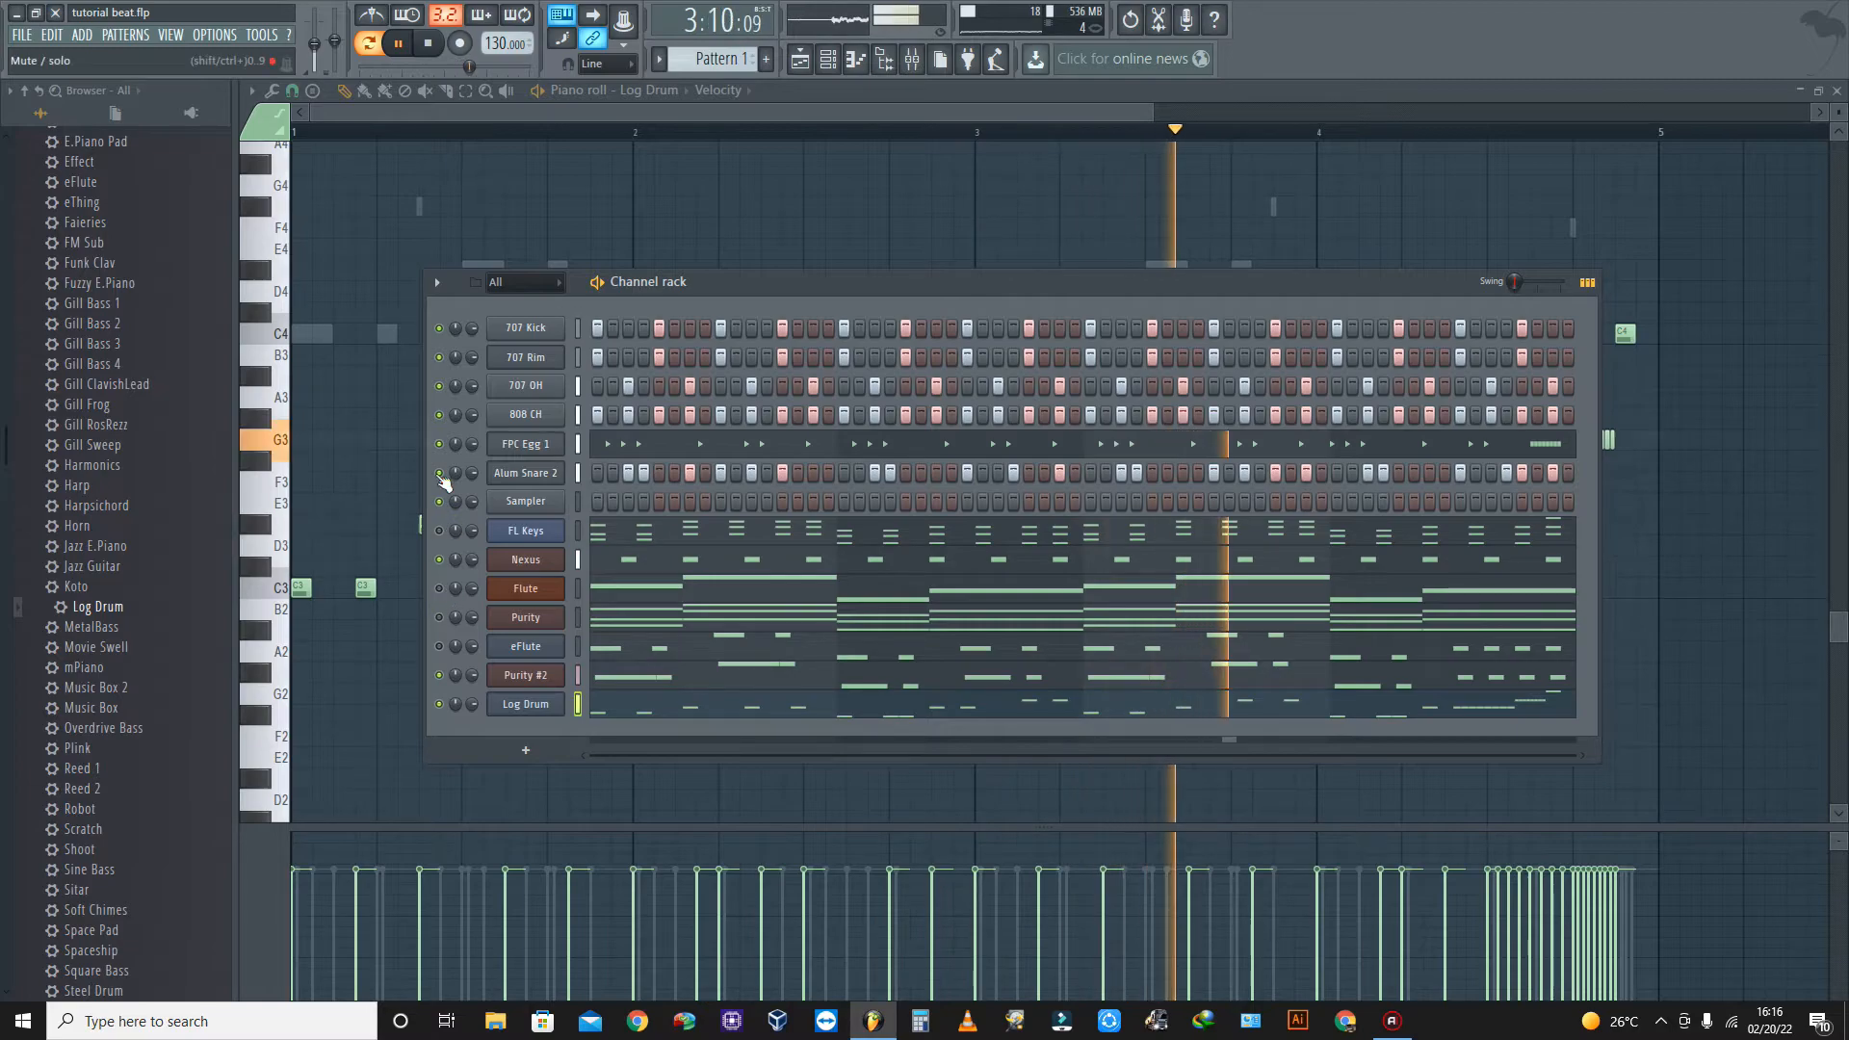
click(27, 36)
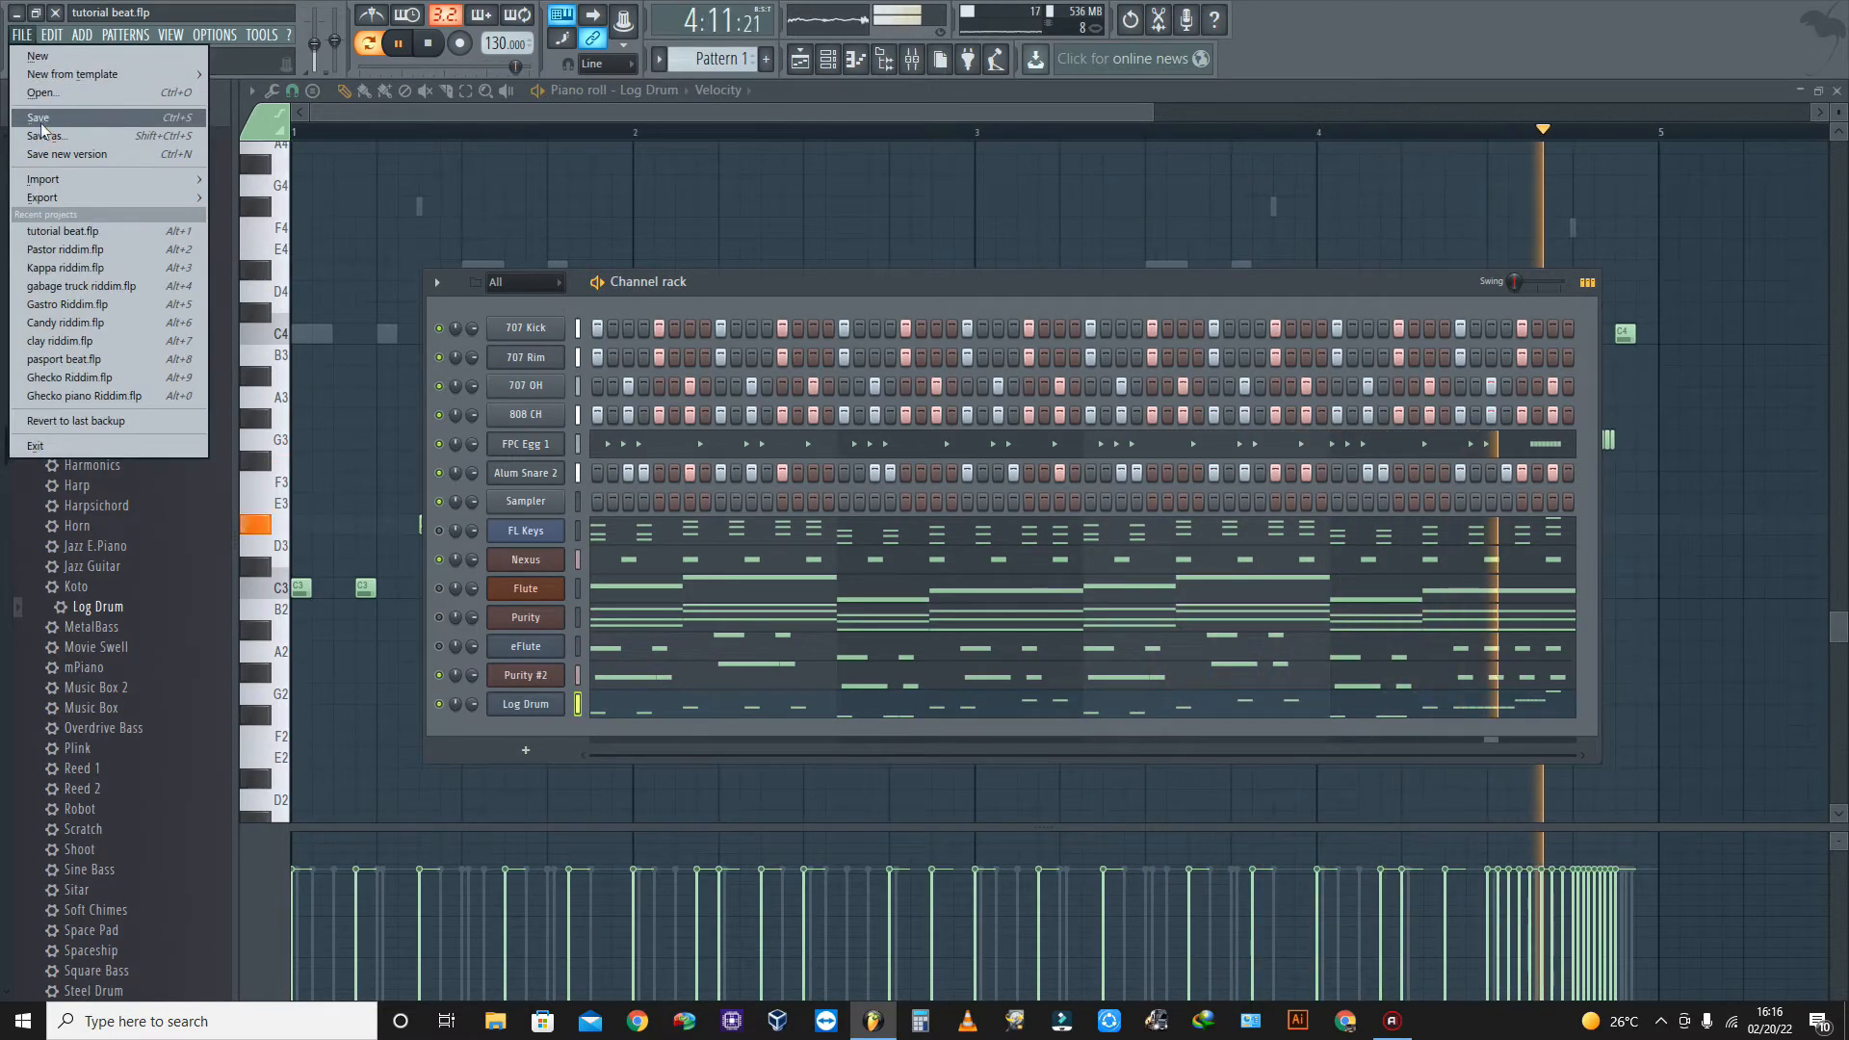
click(69, 117)
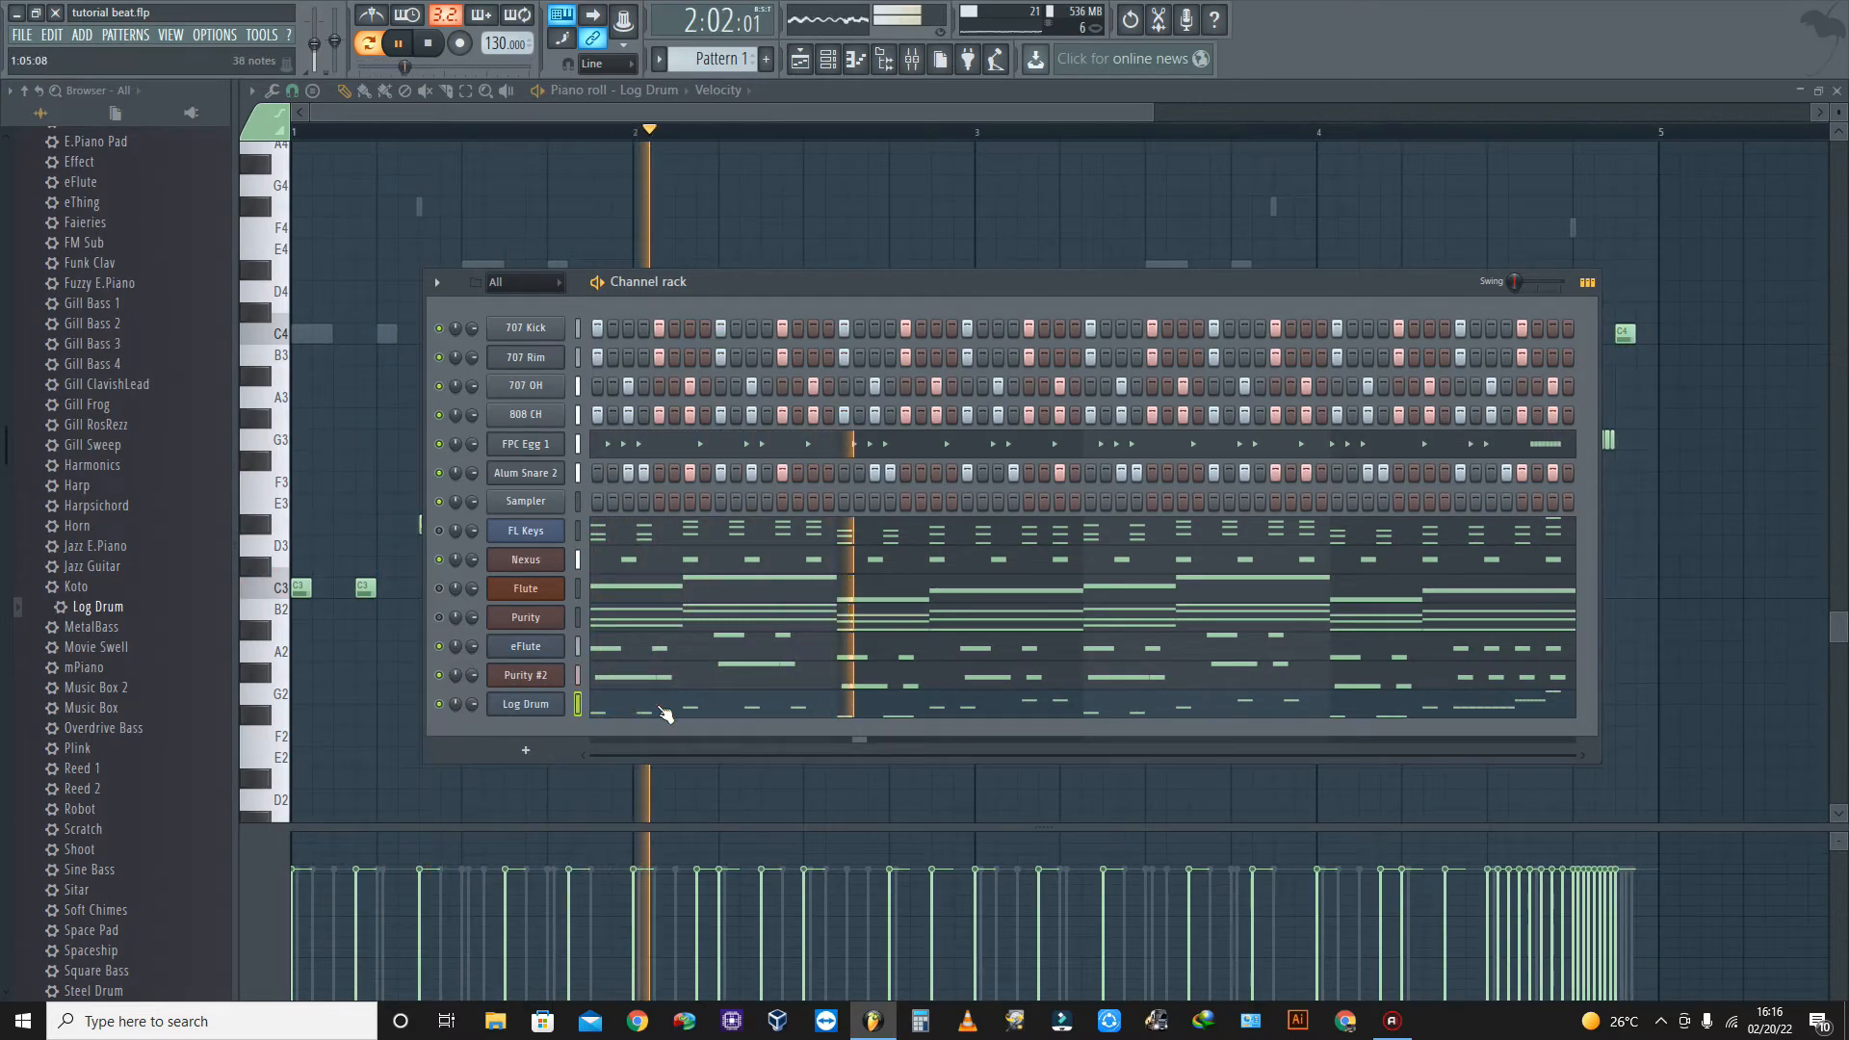
- Reopen the Log Drum piano roll, transpose the whole melody up one octave to start on C4, and save the project
click(693, 711)
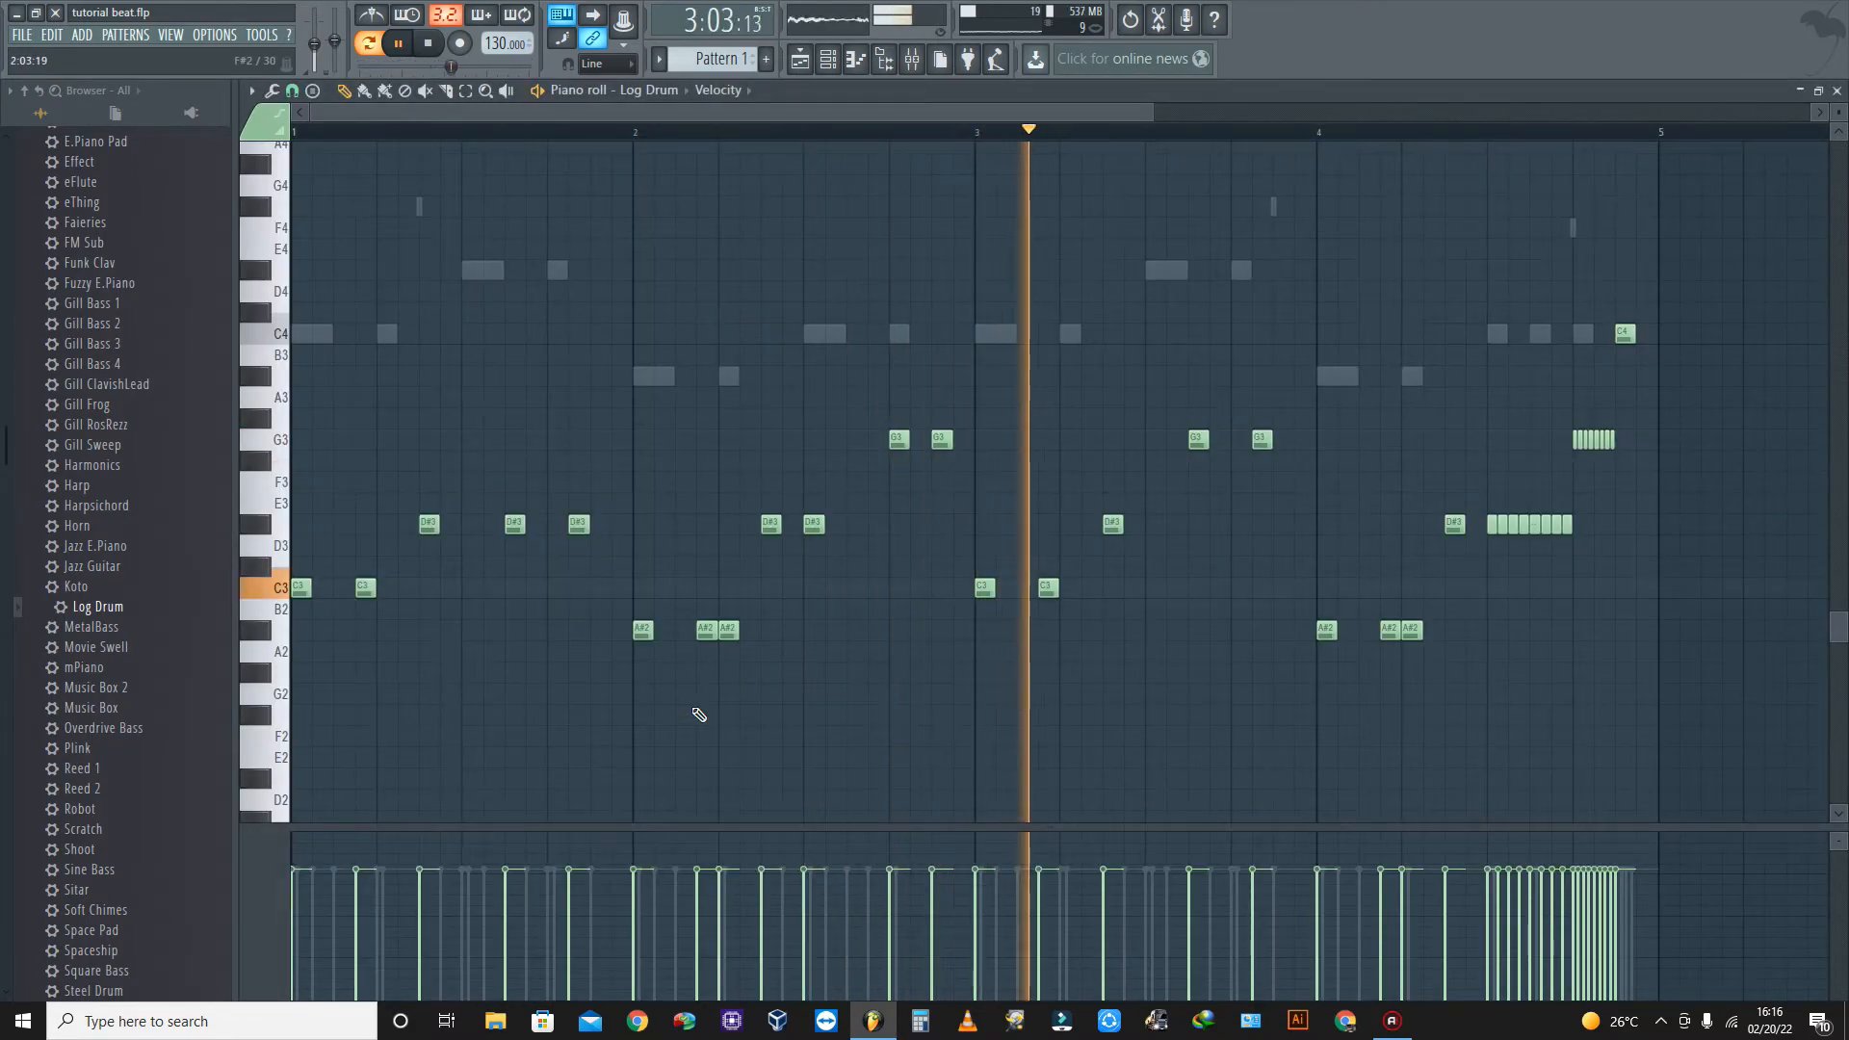
key(ctrl+Up)
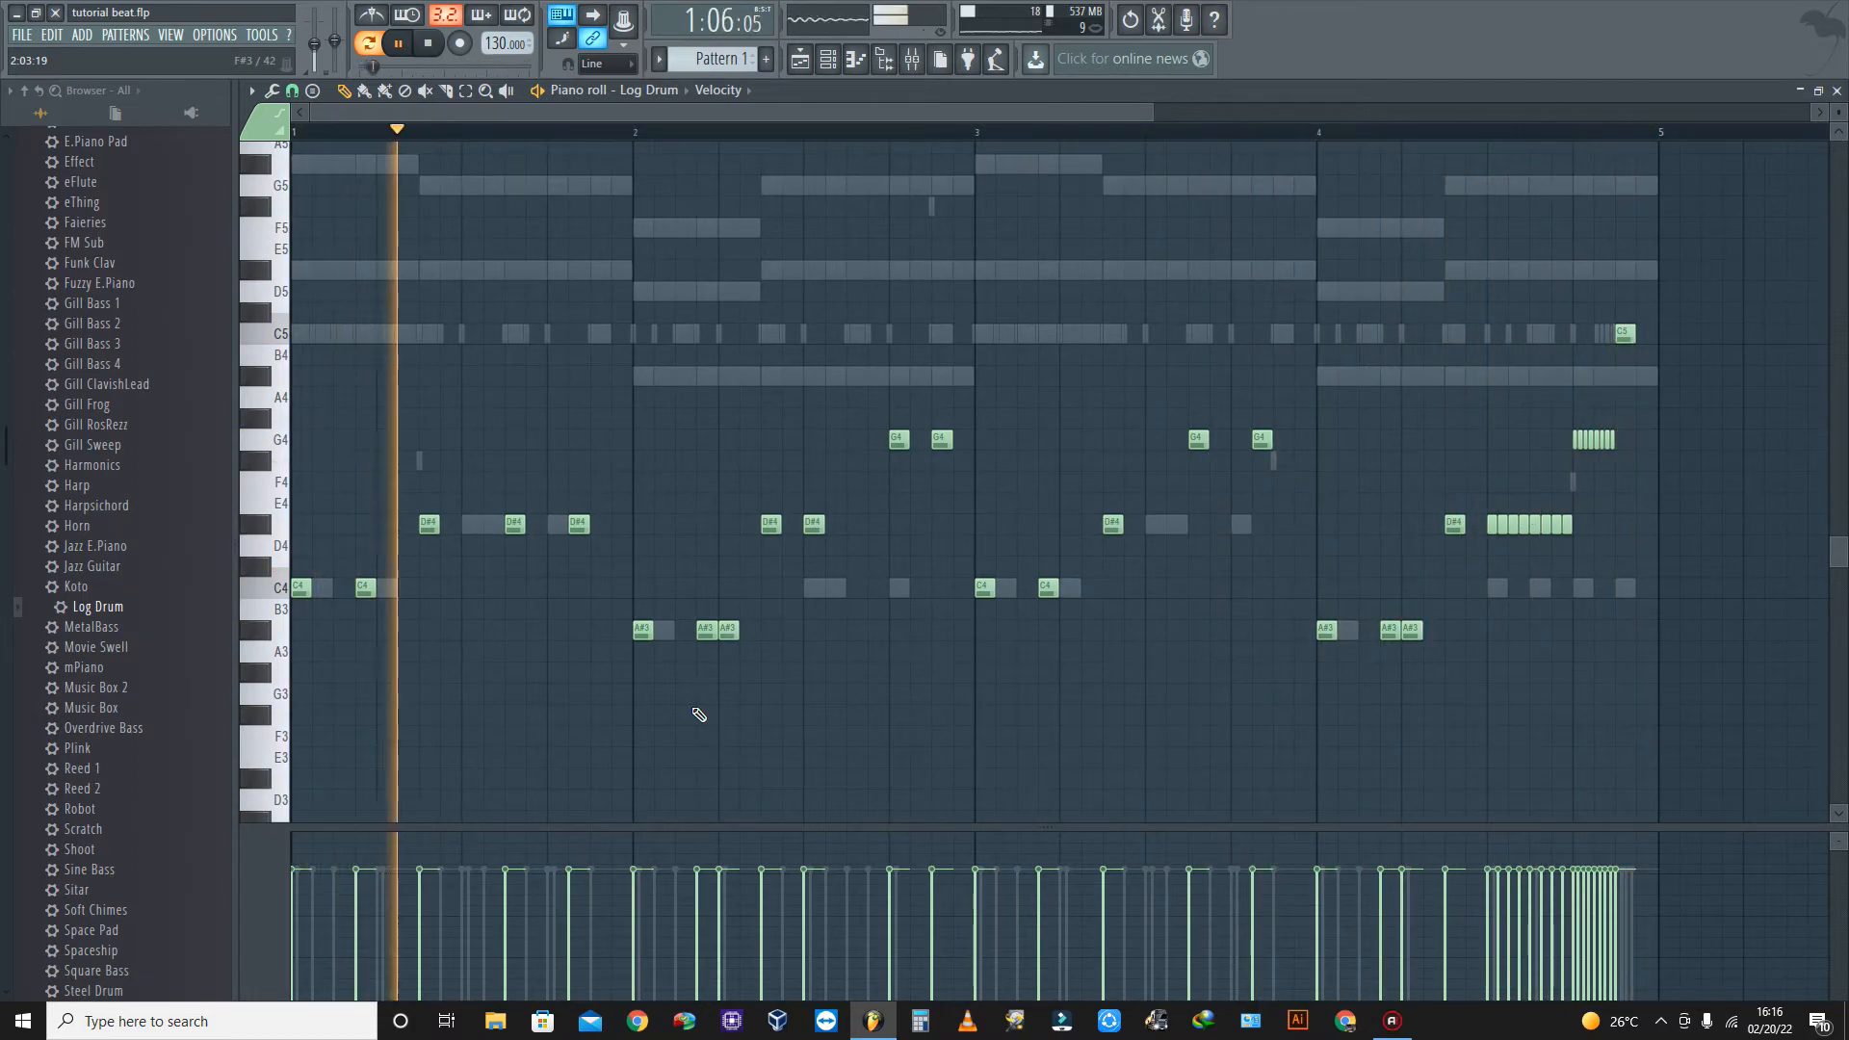
click(27, 36)
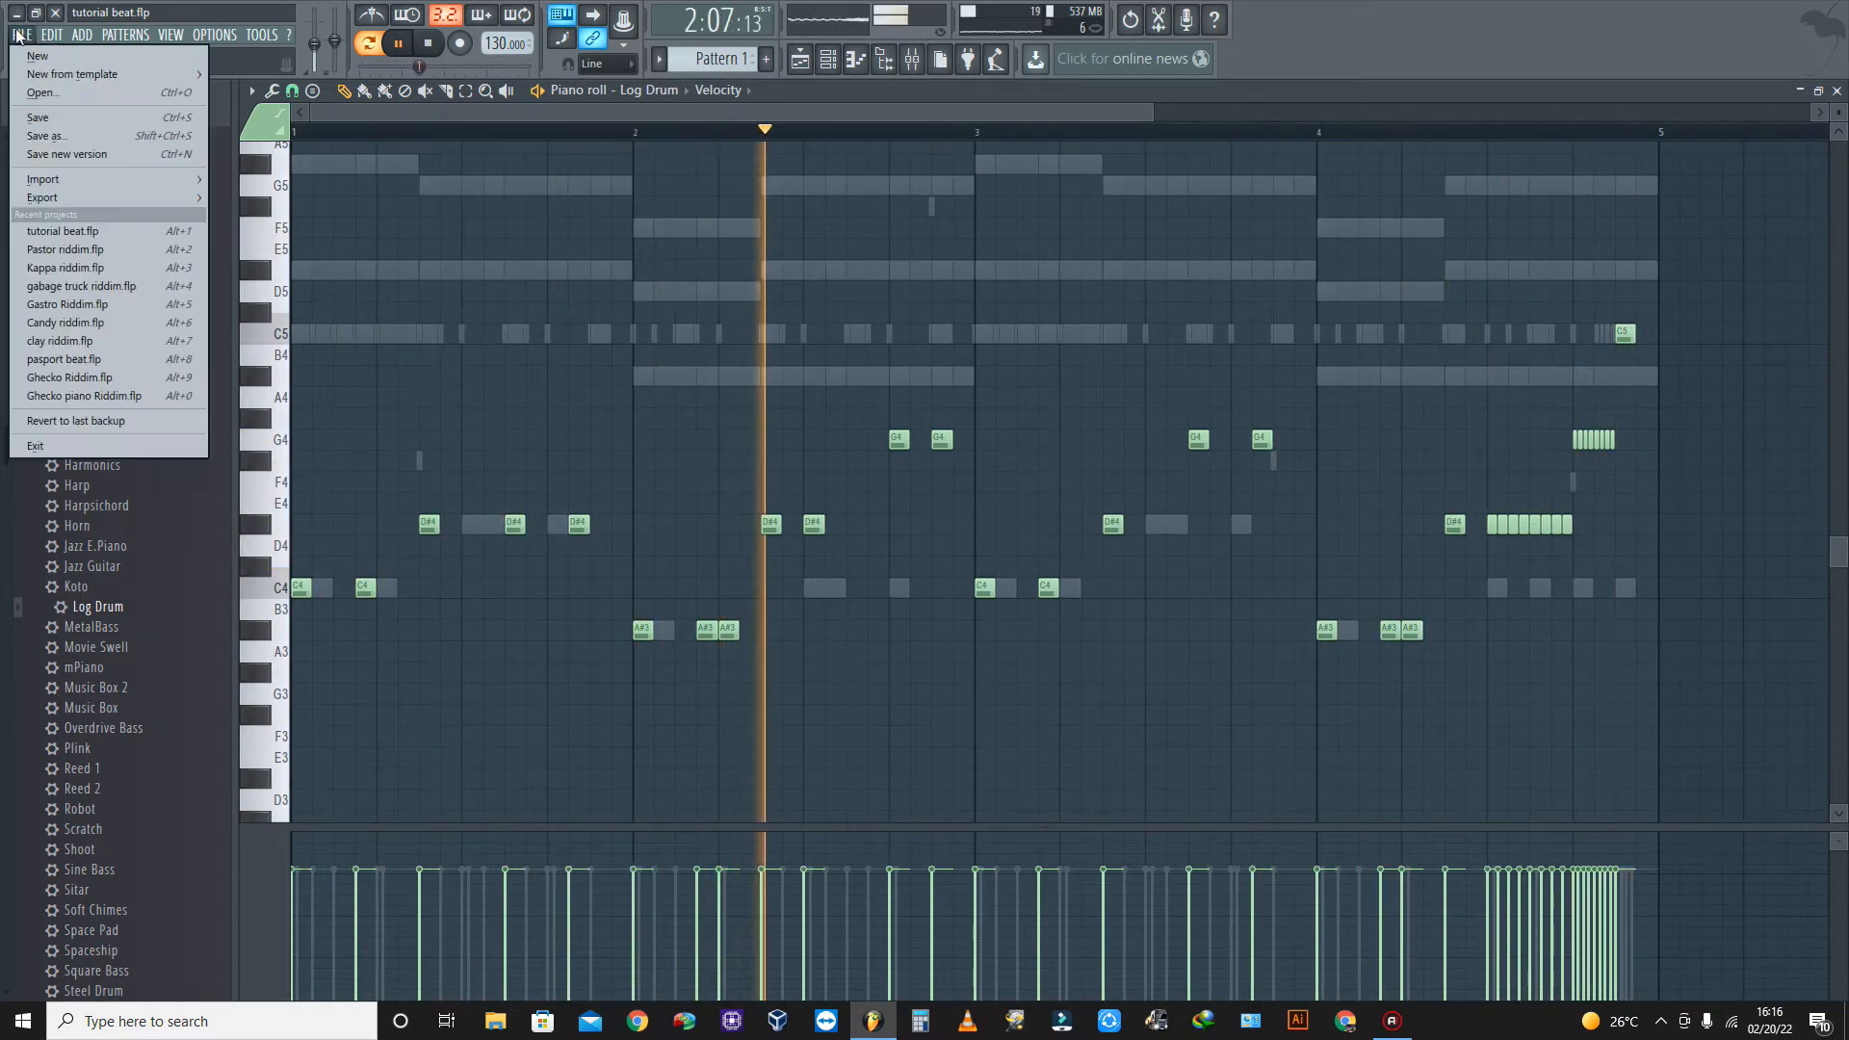
click(56, 115)
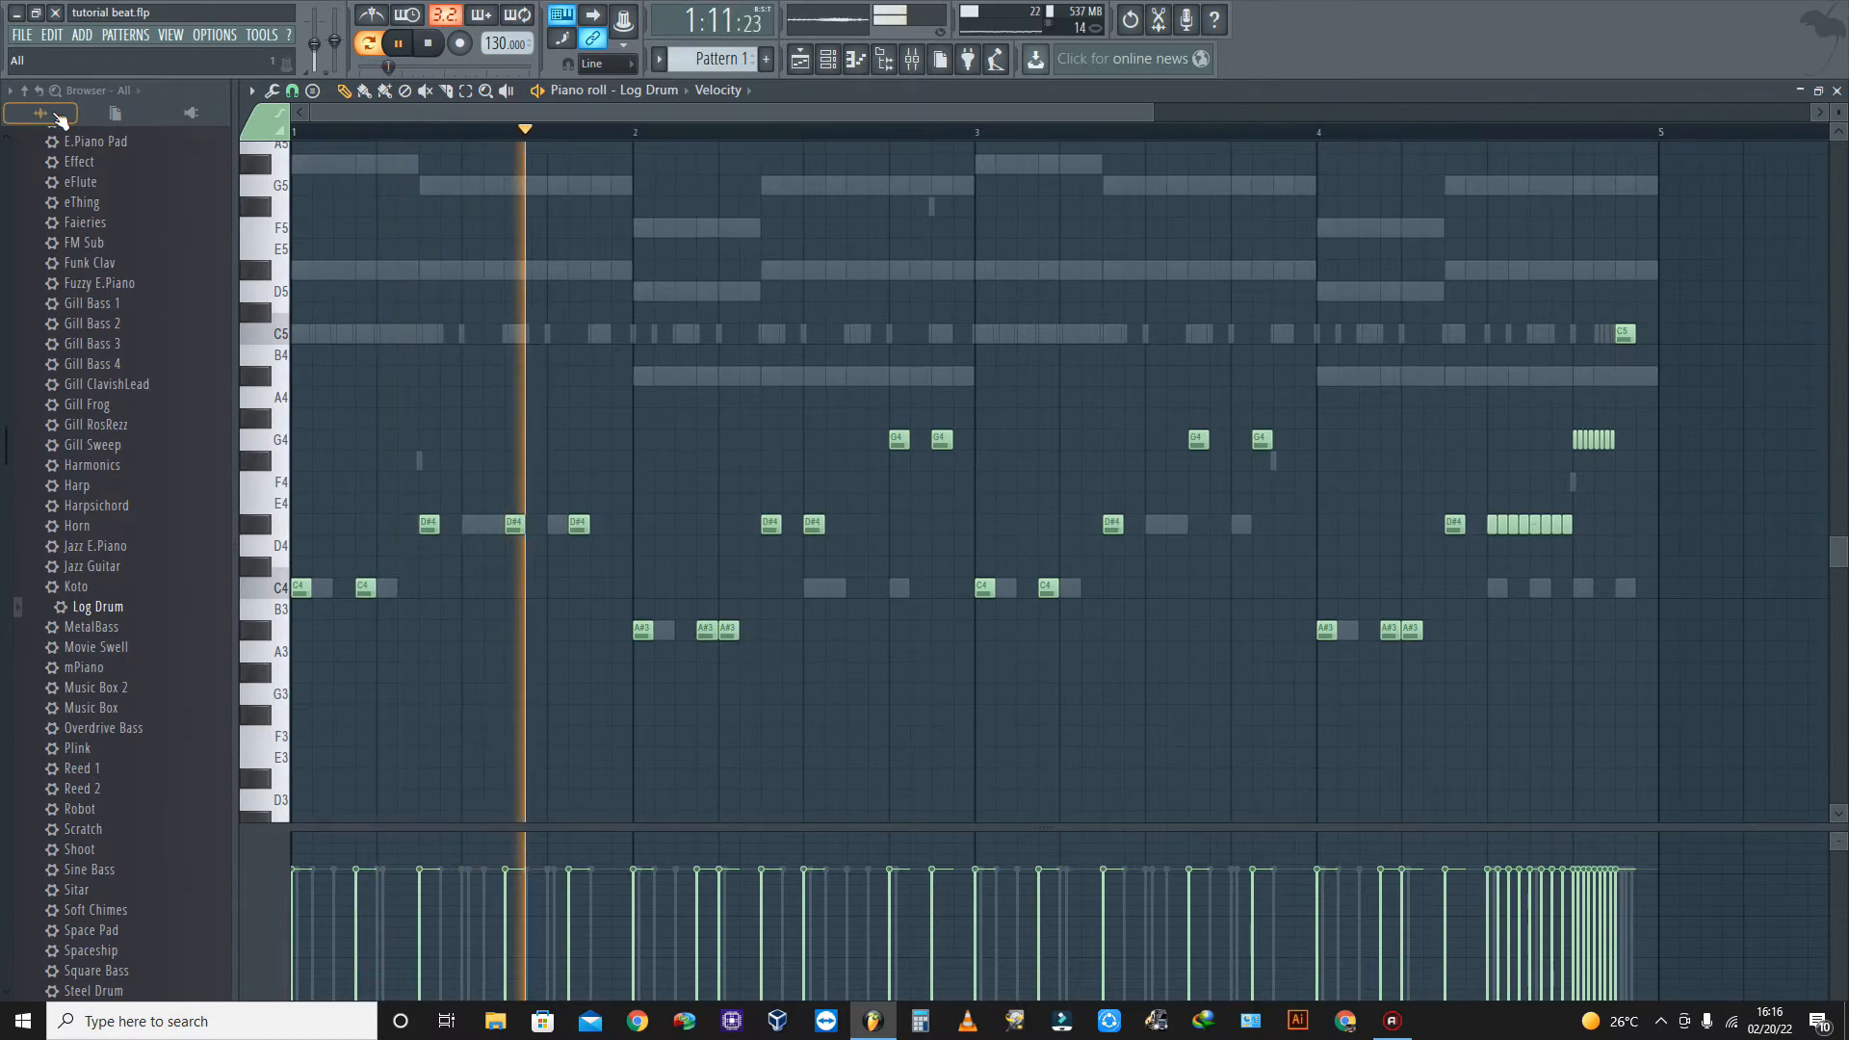
- Try the whole log drum melody one octave higher and bring it back down to start on C4
key(ctrl+Up)
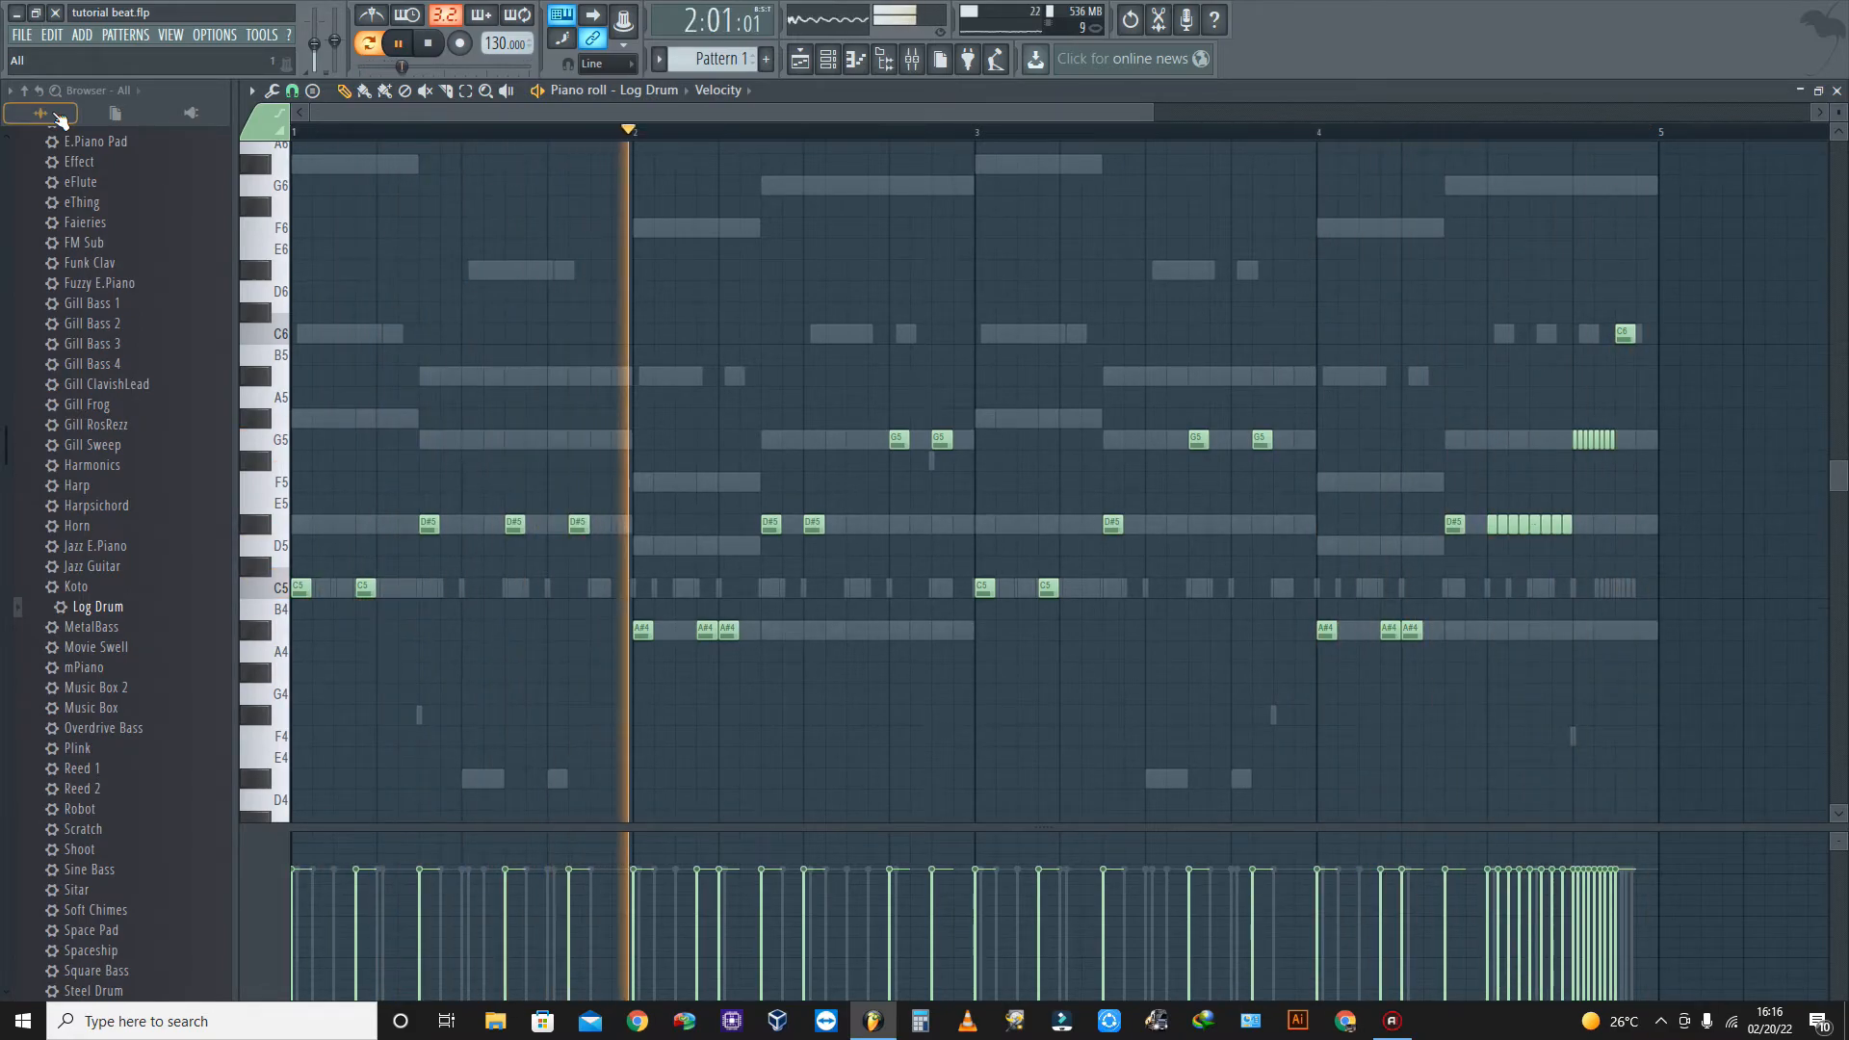
key(ctrl+Down)
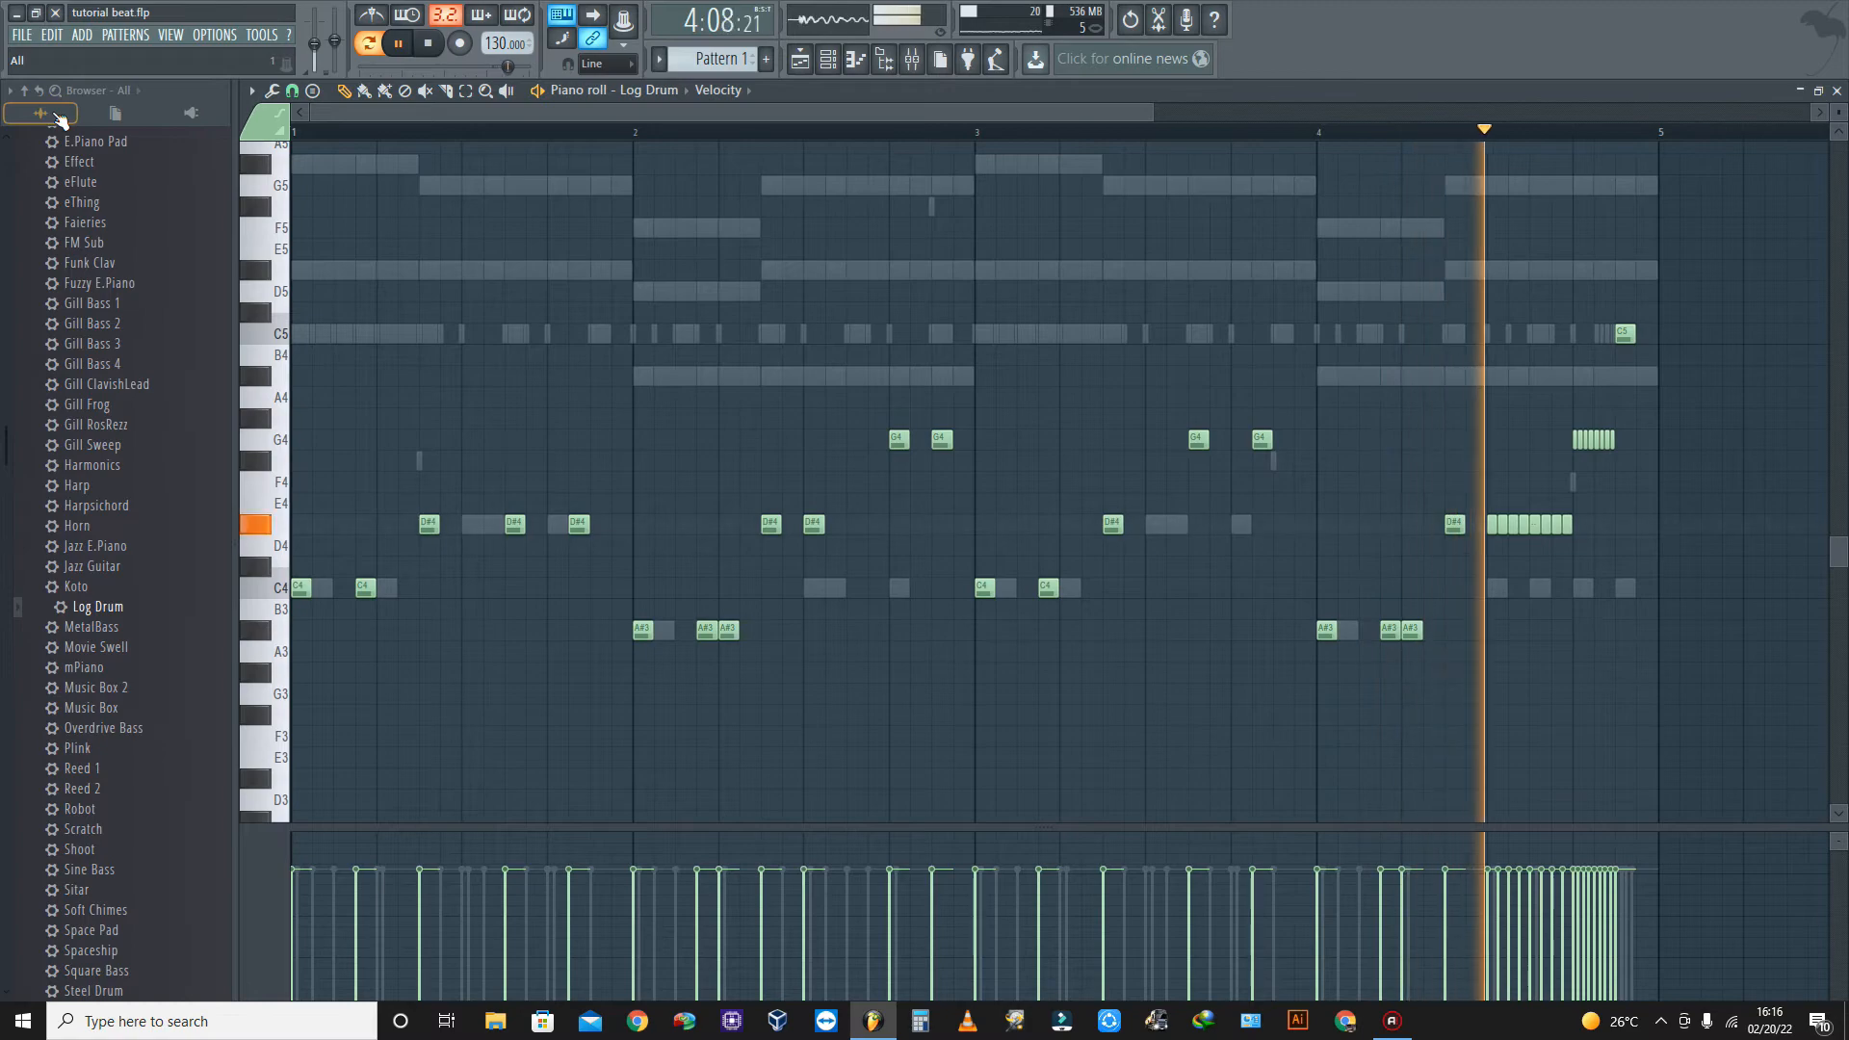
- Transpose the whole log drum melody up one octave to start on C5 and bring the channel rack back up
click(828, 60)
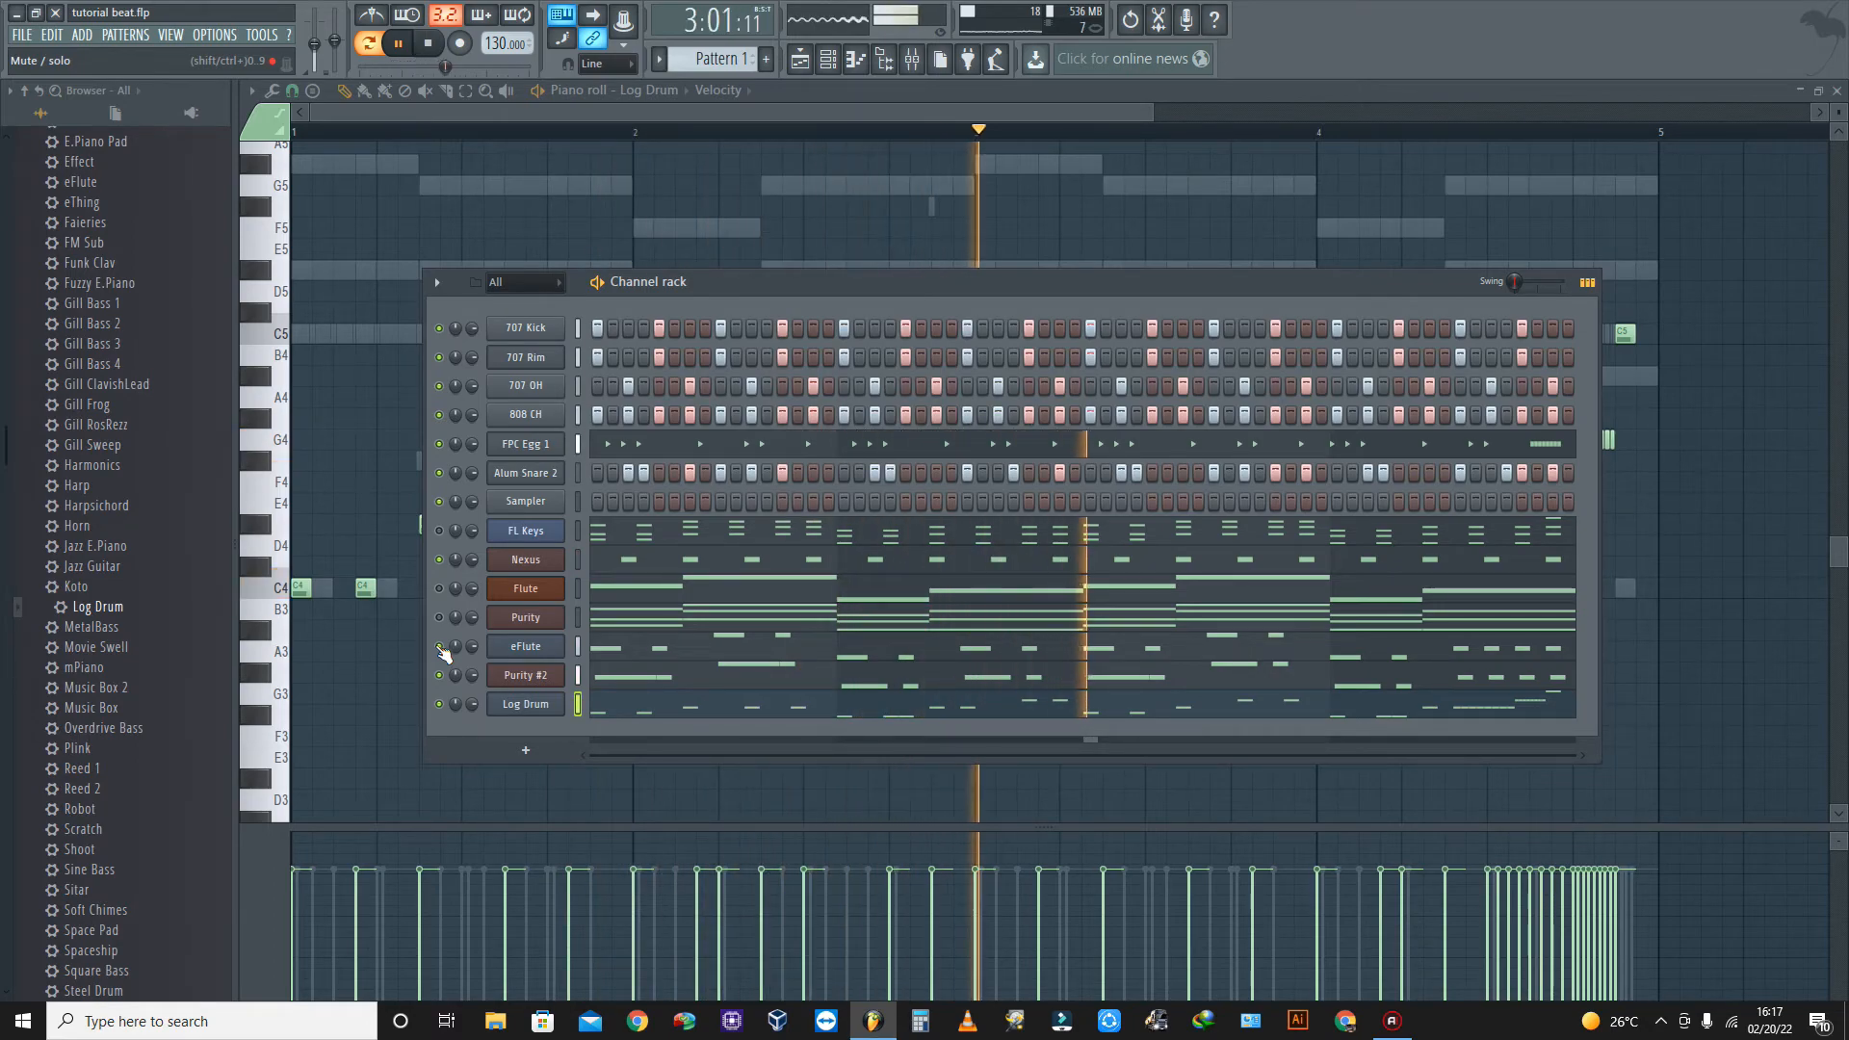
key(F5)
click(701, 714)
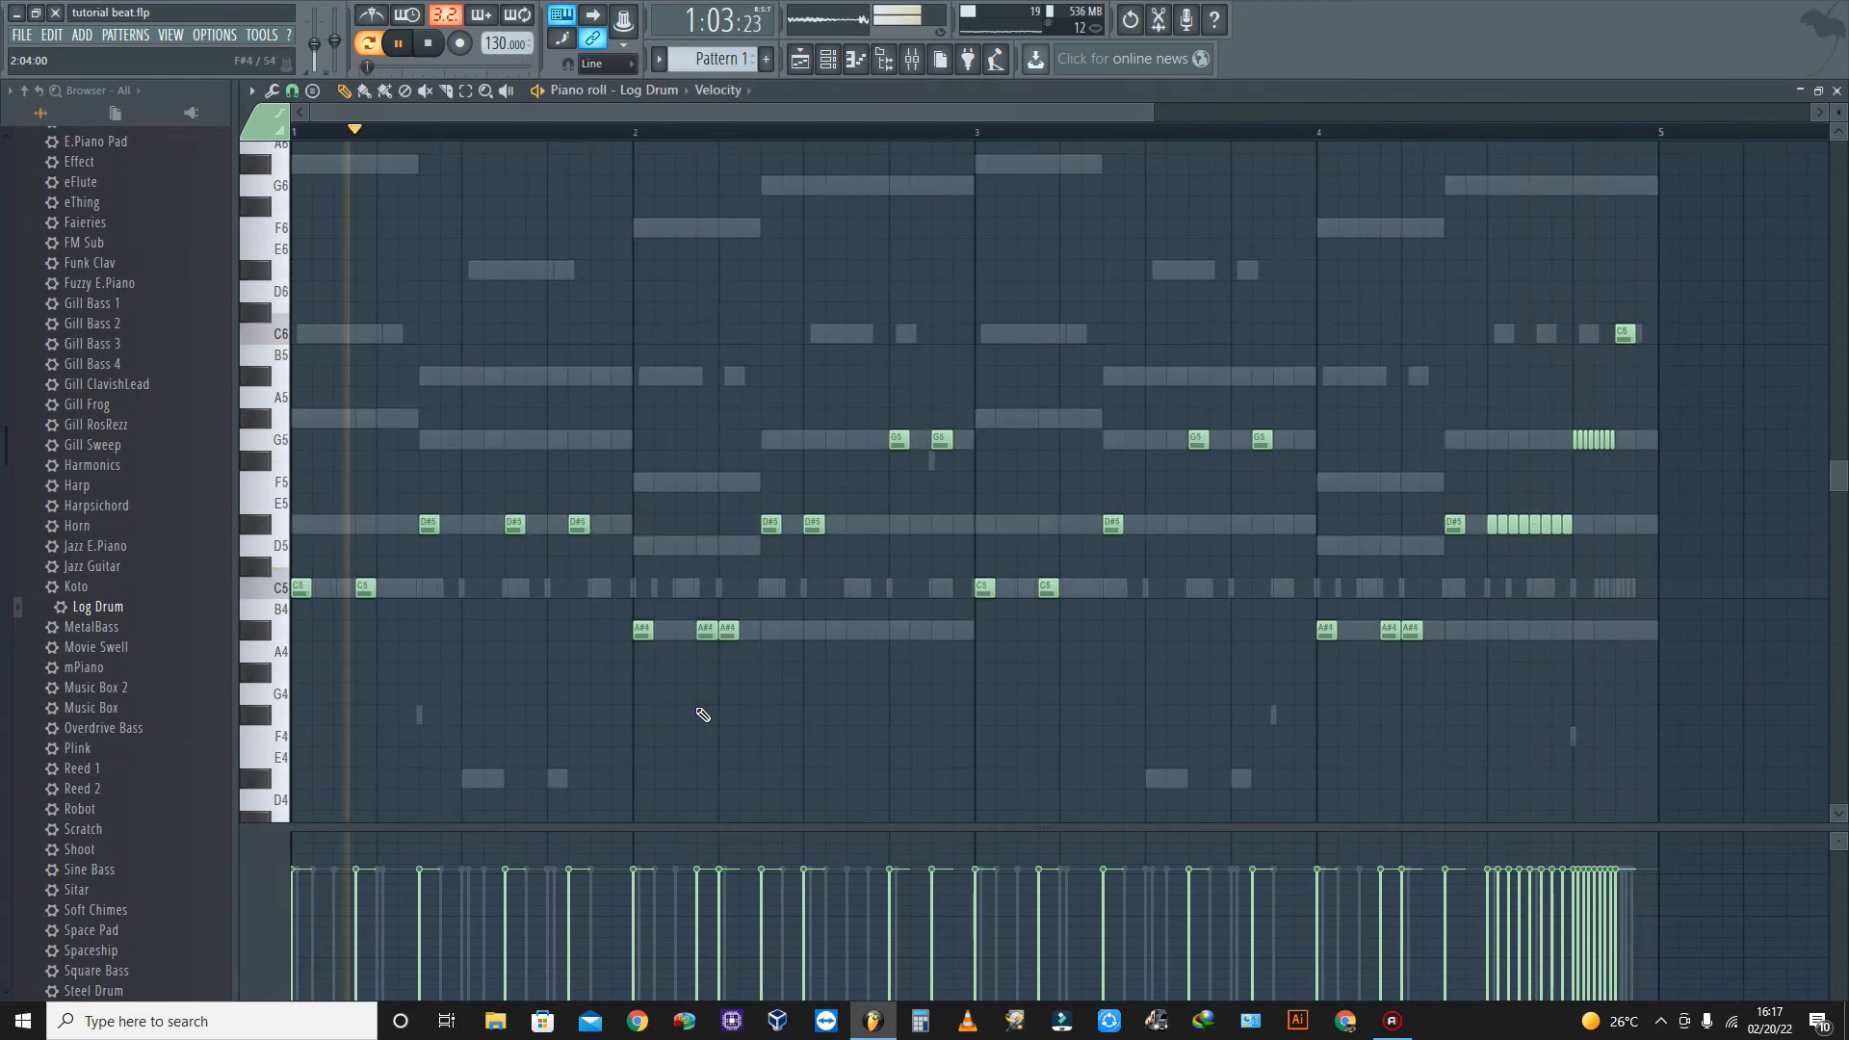
click(830, 61)
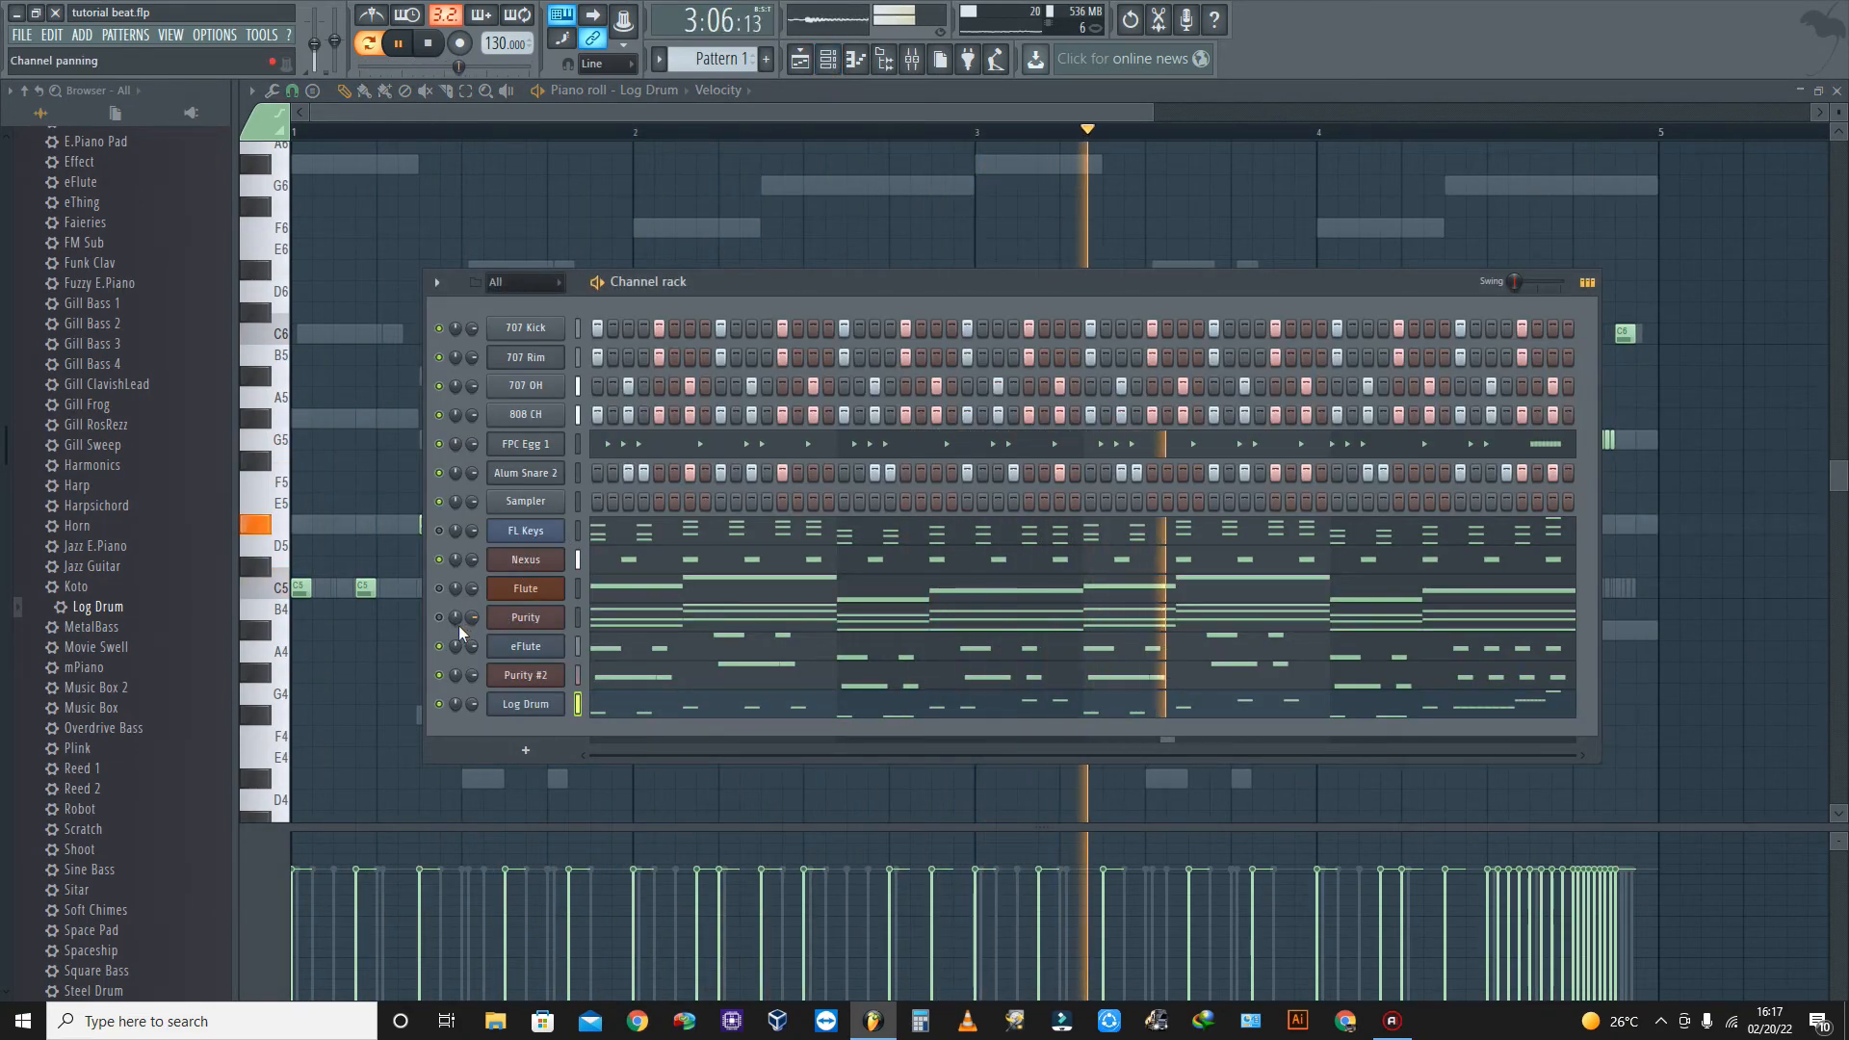
- Unmute the FL Keys, Flute and Purity channels in the channel rack and save the project
click(22, 37)
key(Escape)
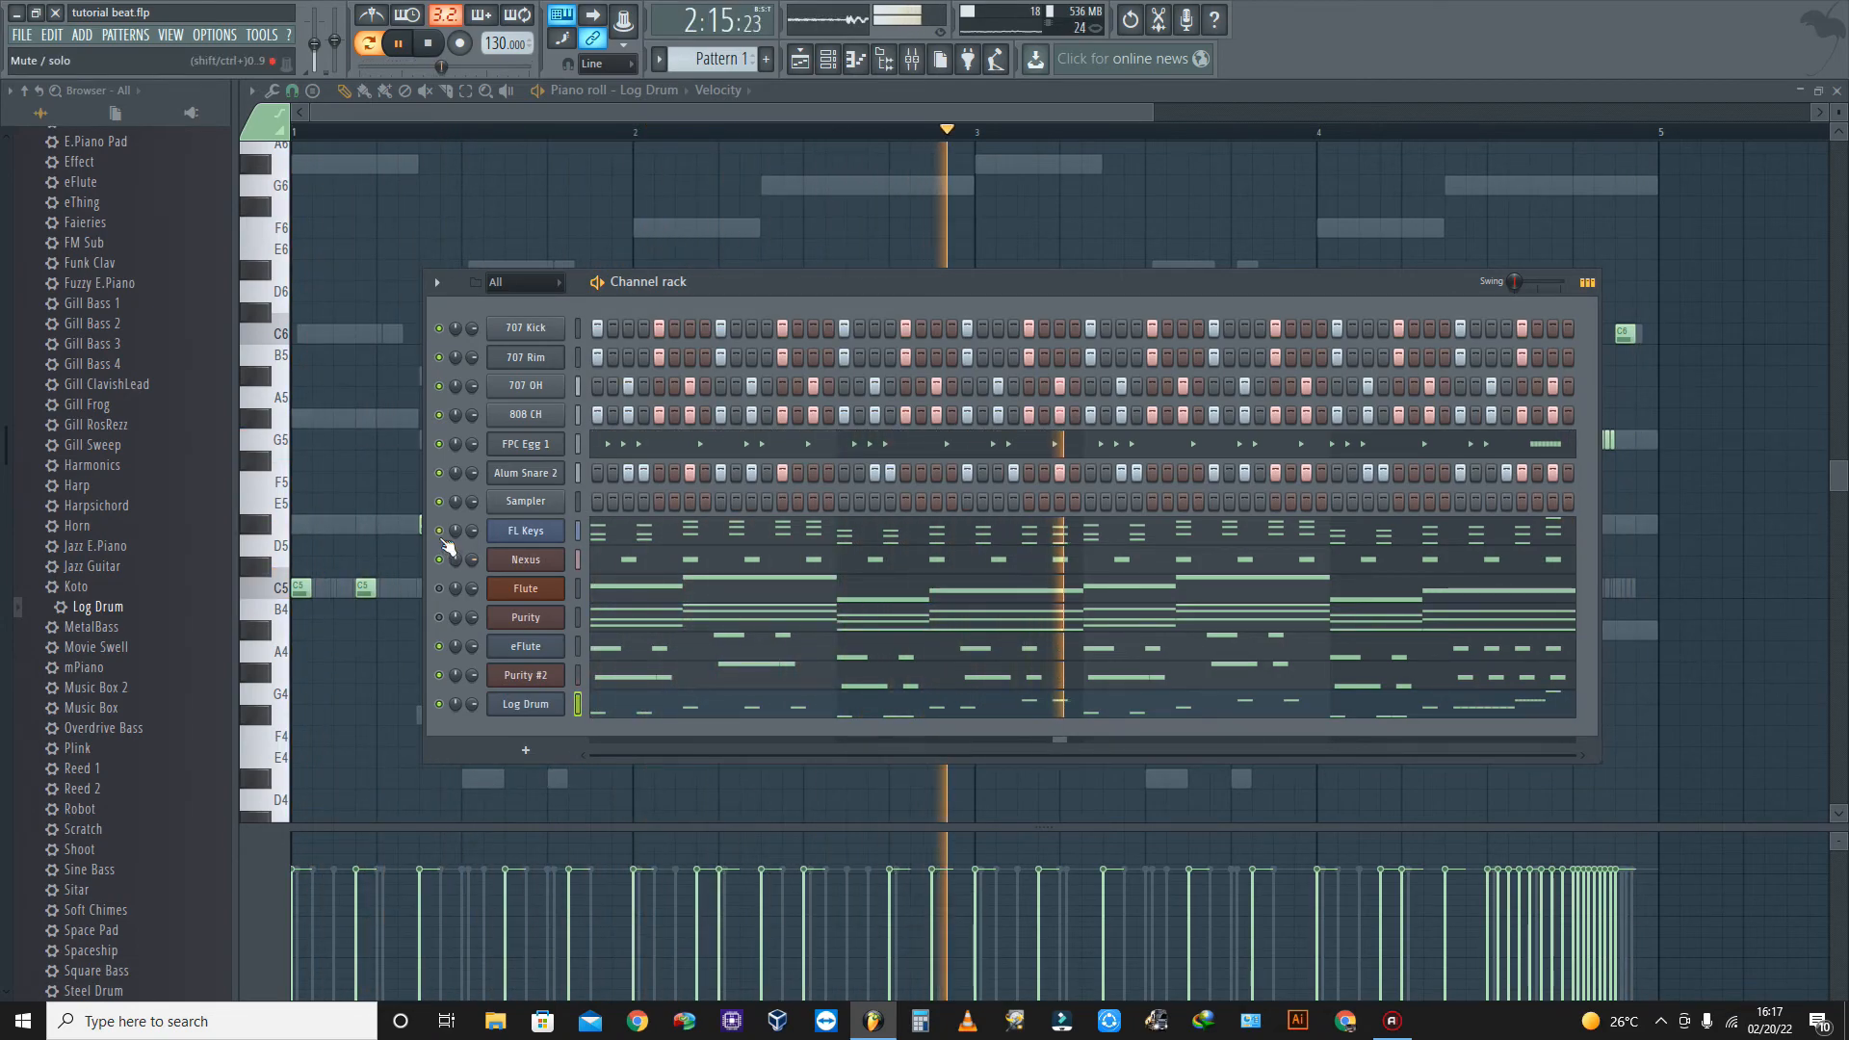
click(21, 38)
click(39, 118)
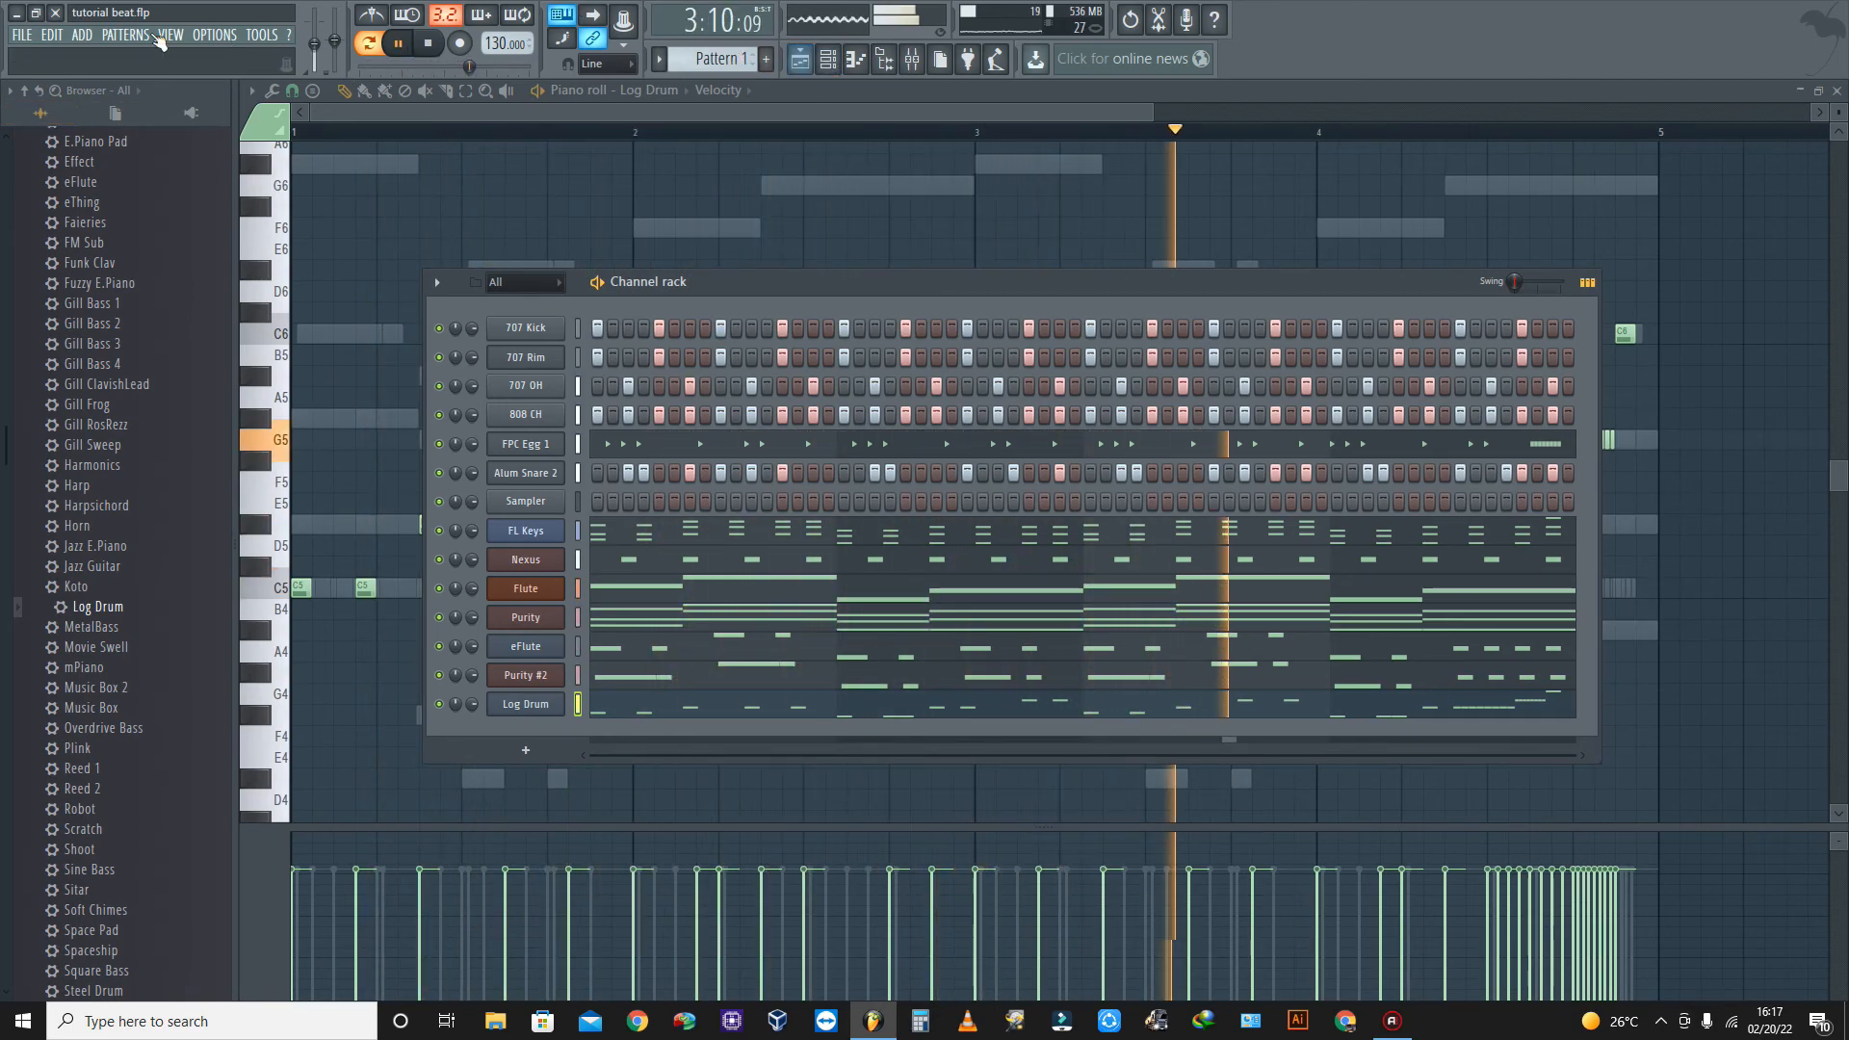
click(21, 36)
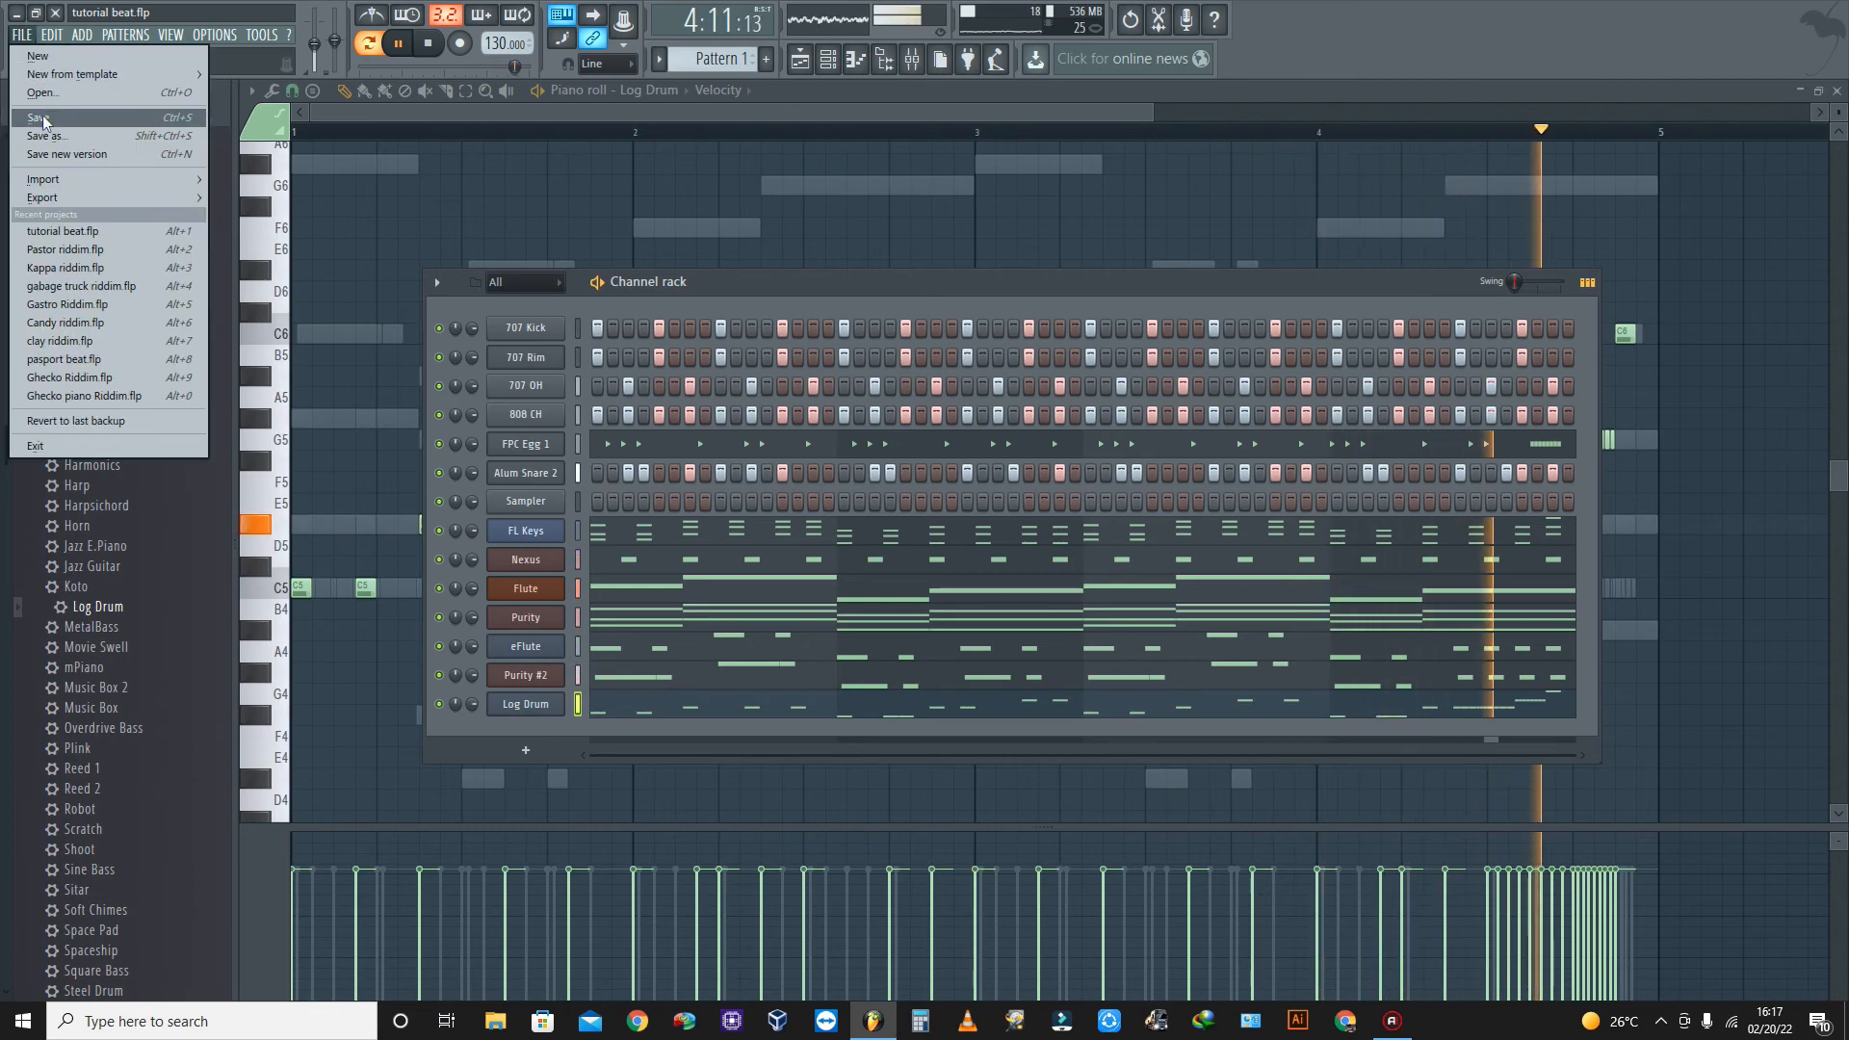
- Open the mixer and load Soundgoodizer into the first effect slot of the Log Drum track
click(913, 60)
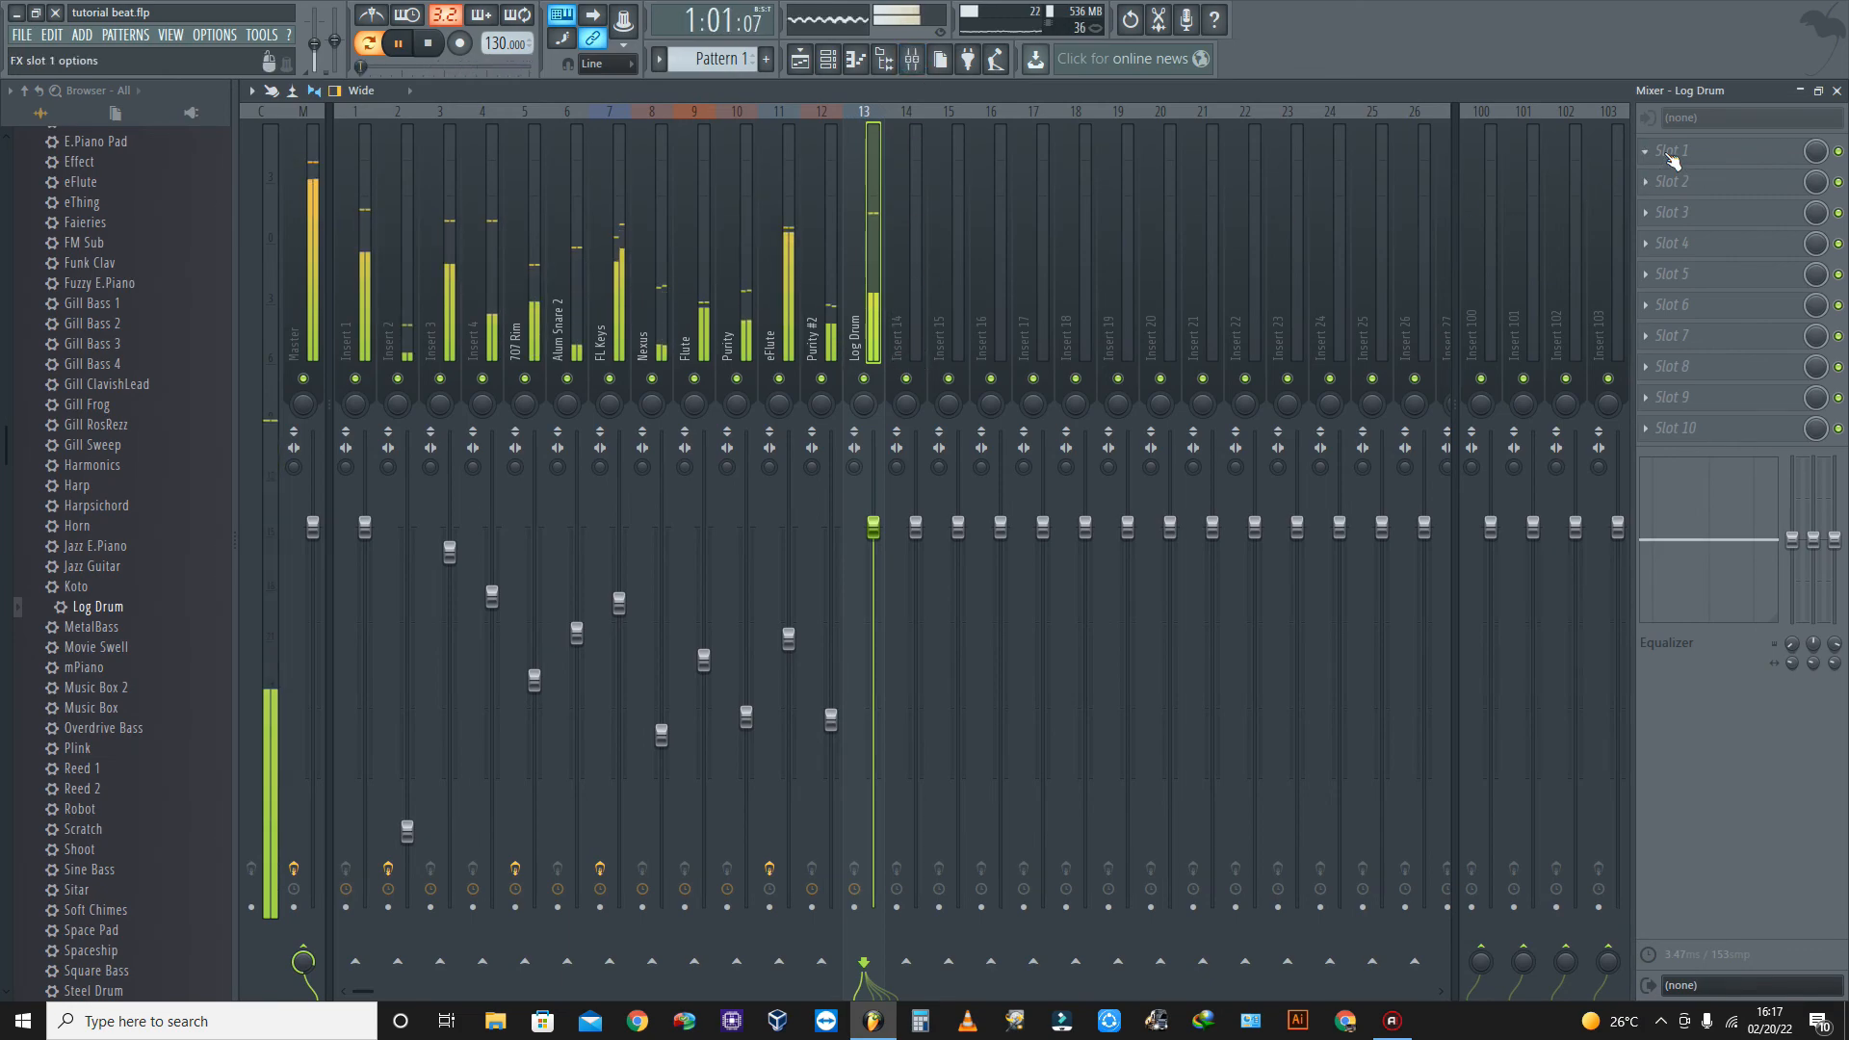
click(1671, 159)
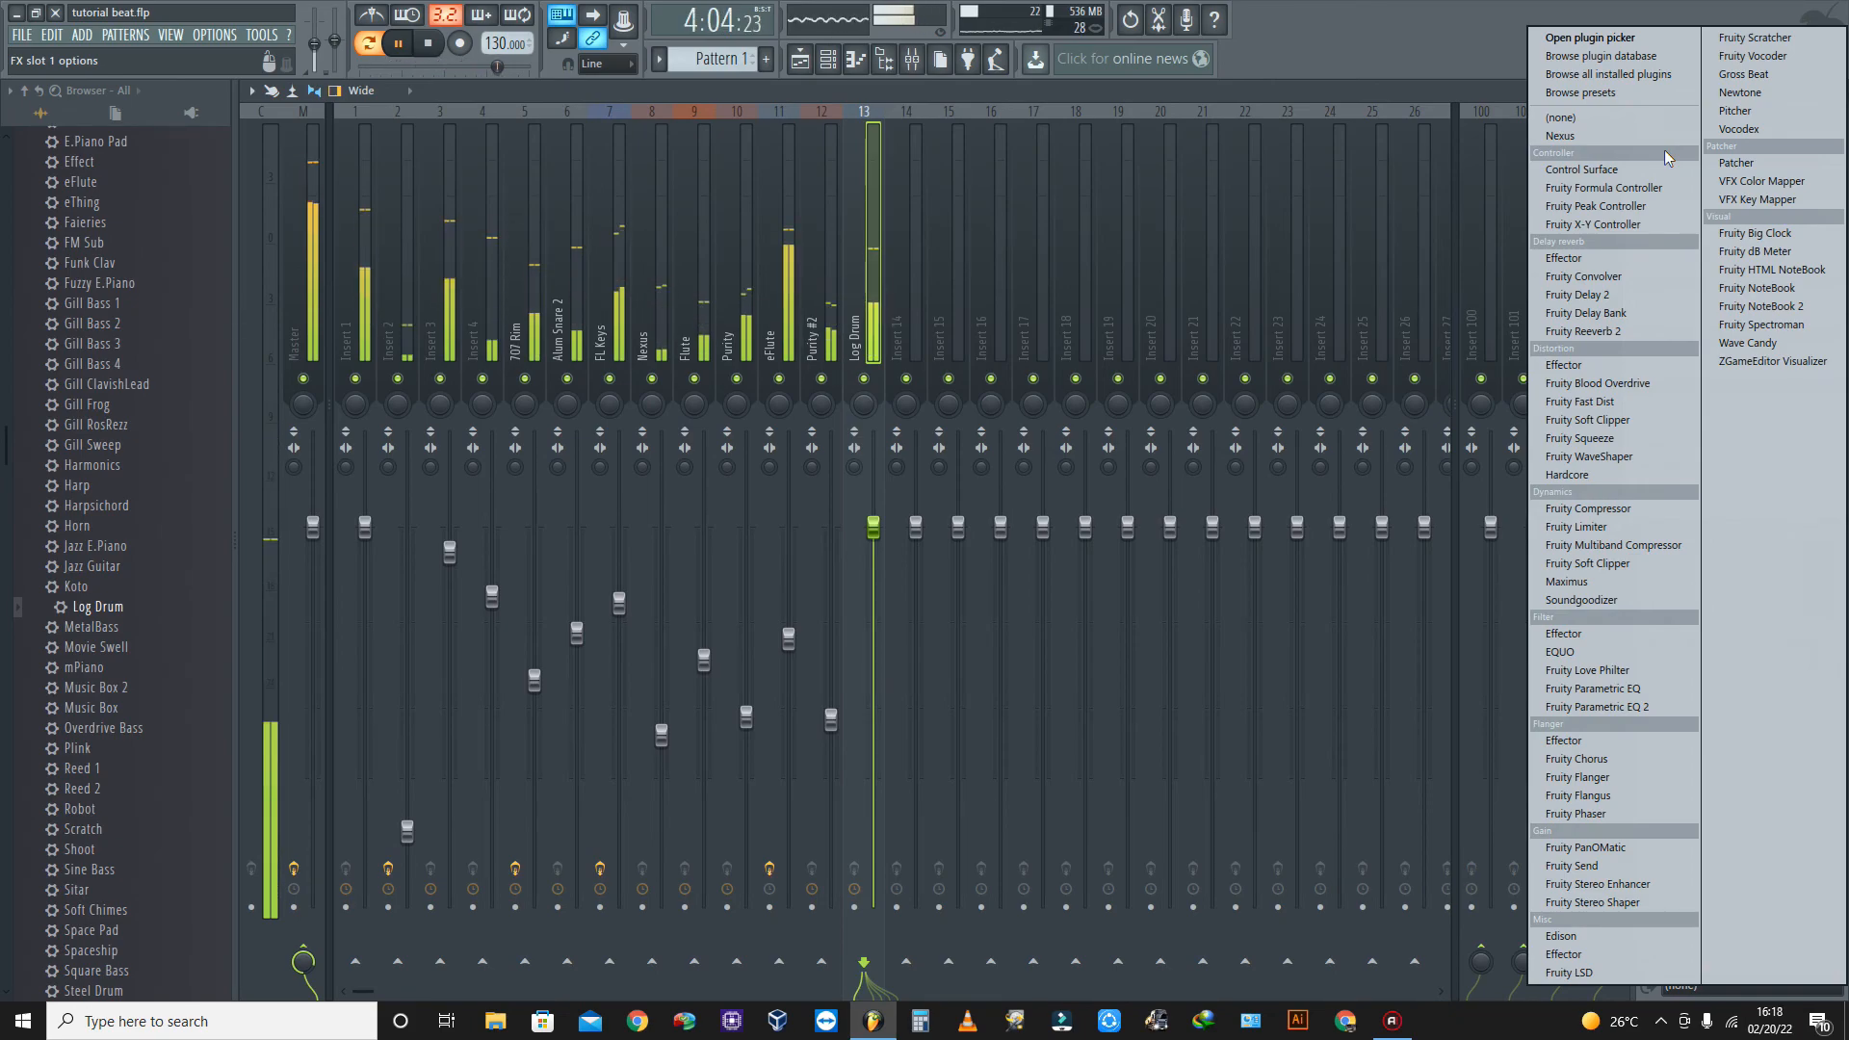
click(1596, 600)
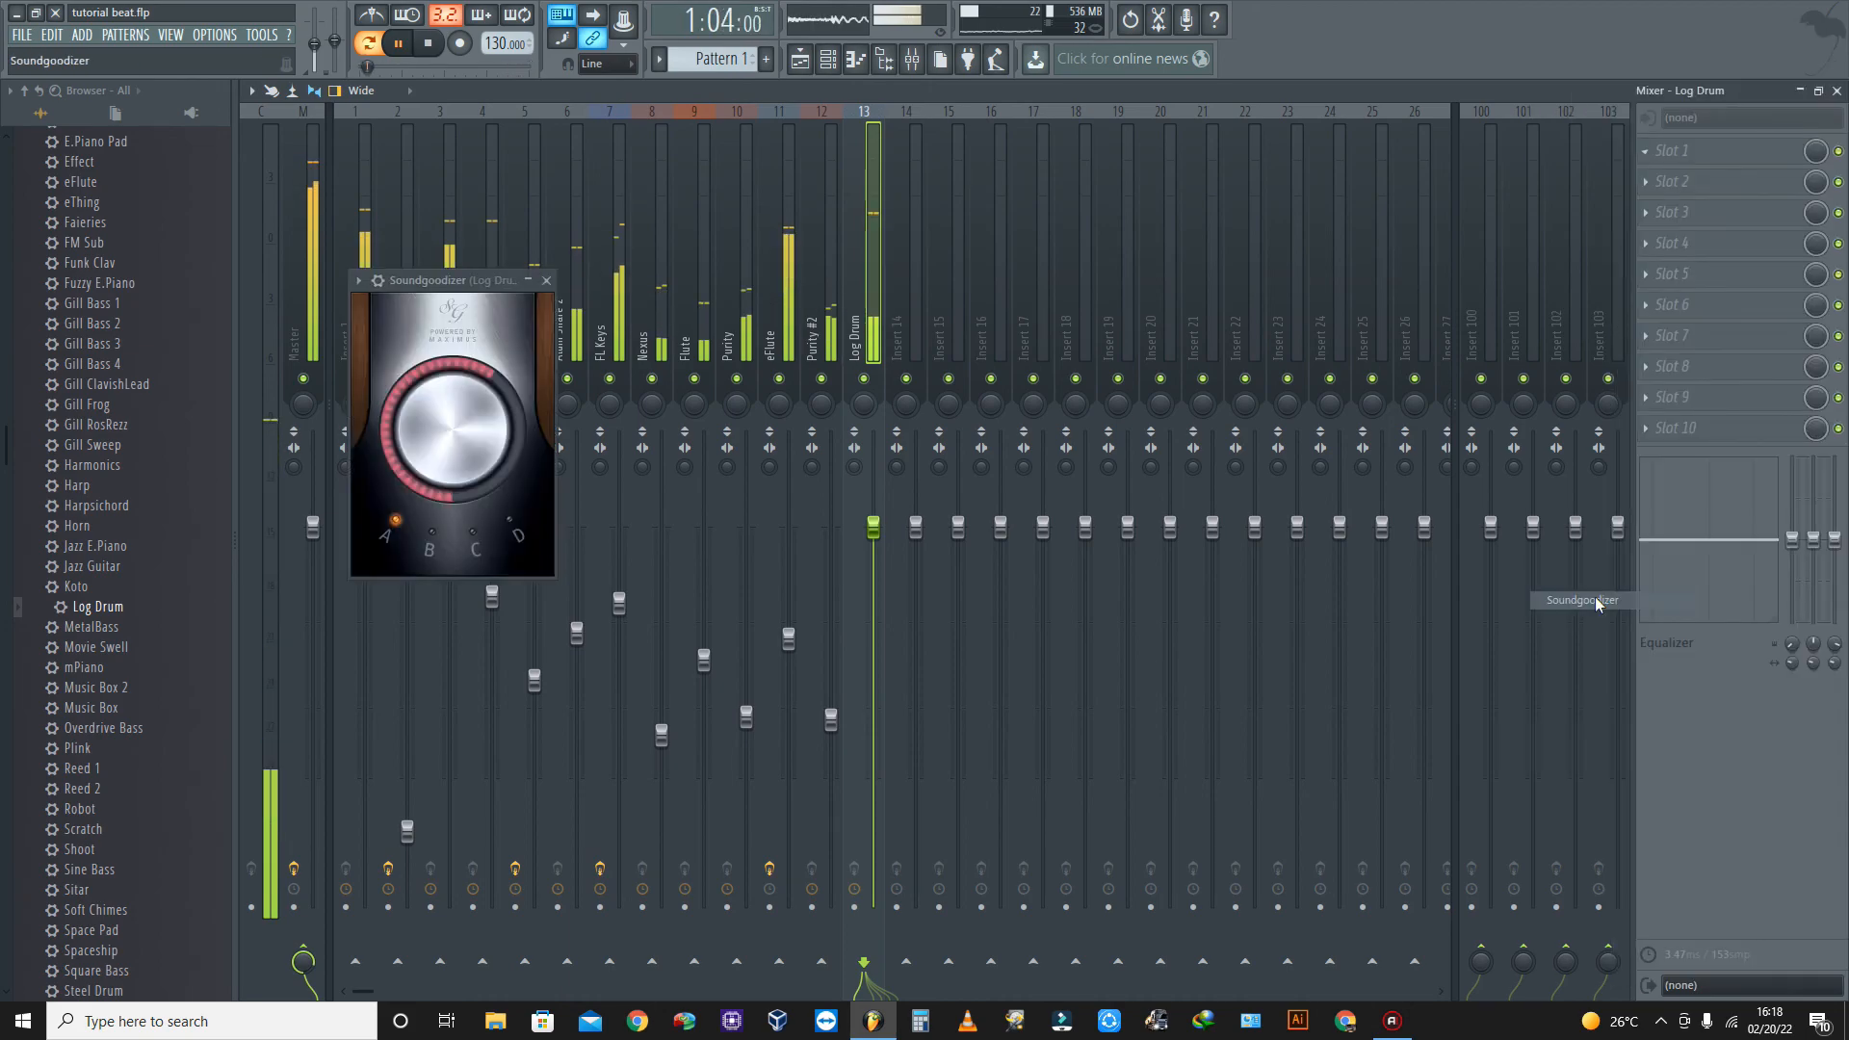